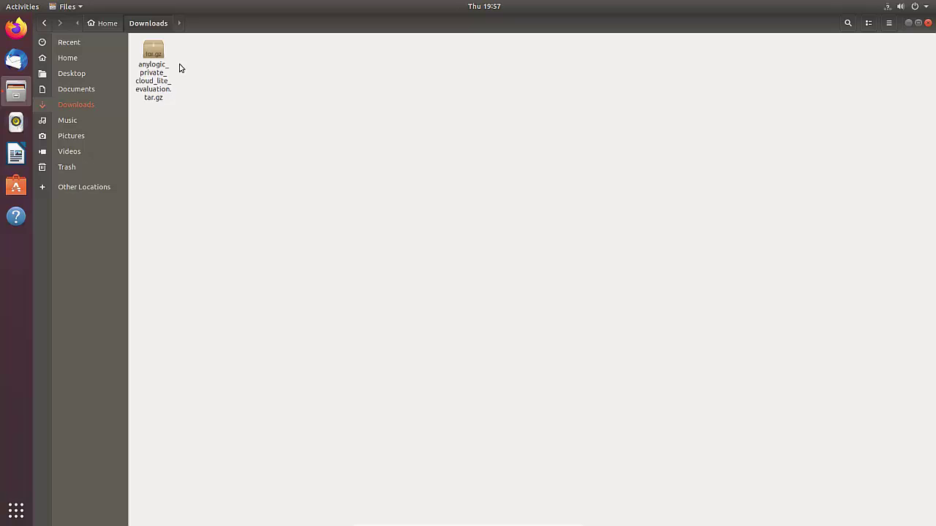
Extract the private cloud evaluation archive and open a full-screen terminal in the extracted folder.
right_click(152, 59)
click(183, 171)
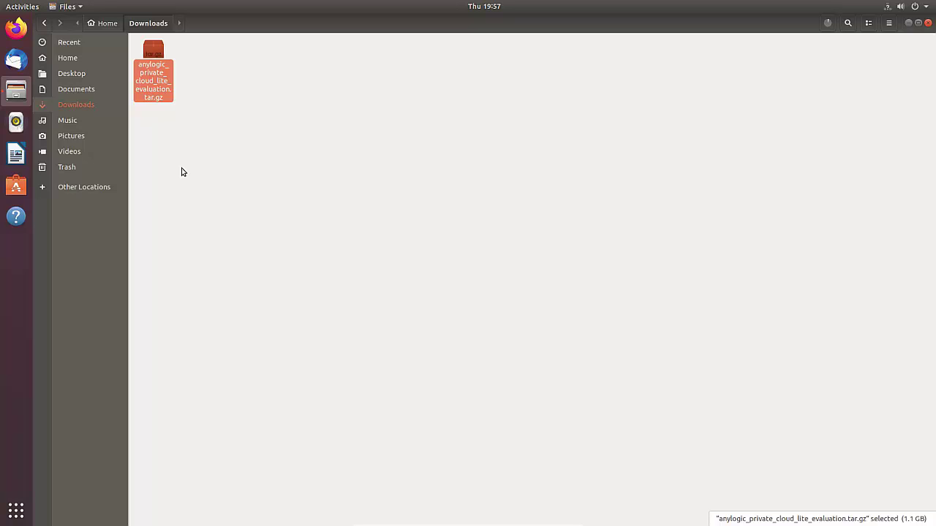
double_click(153, 64)
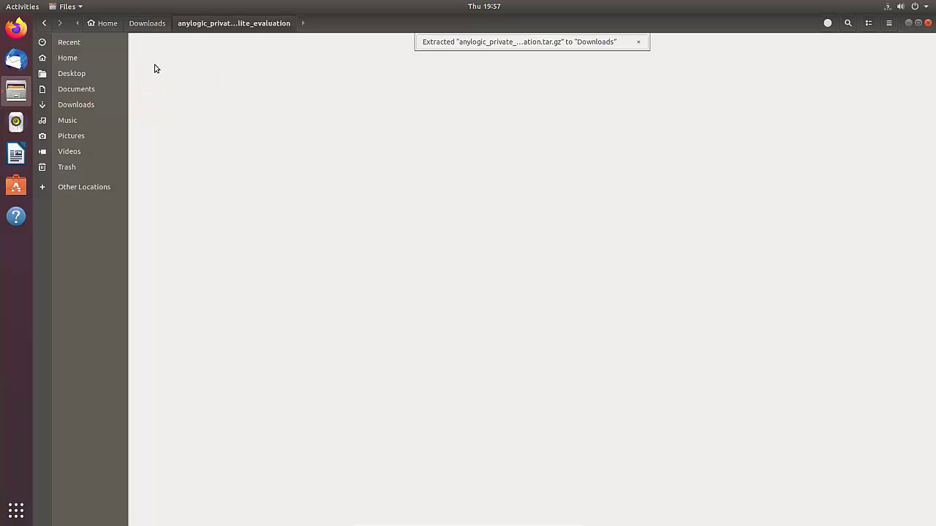
right_click(319, 99)
click(341, 159)
double_click(399, 38)
Run sudo ./install.sh with external address cloud.wright.brothers, declining license server and HTTPS setup.
text(su)
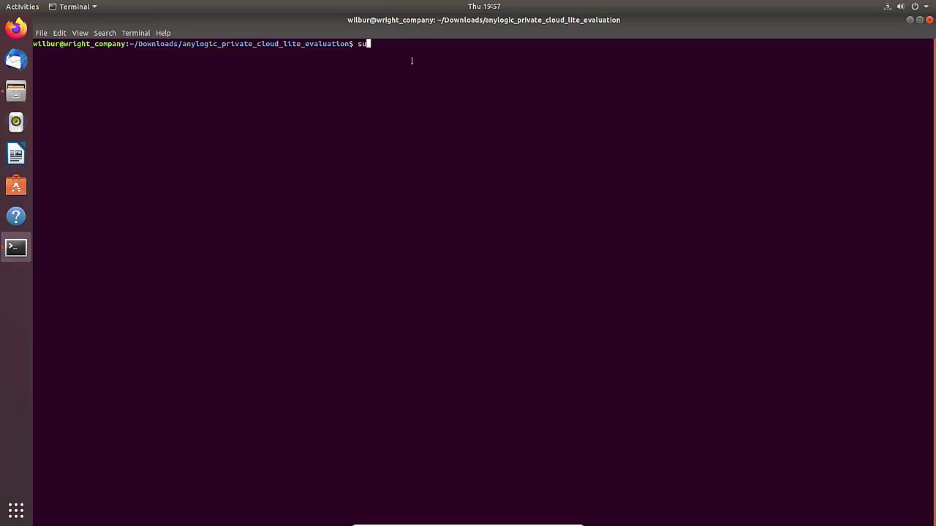
text(do ./install.sh)
key(Return)
key(Return)
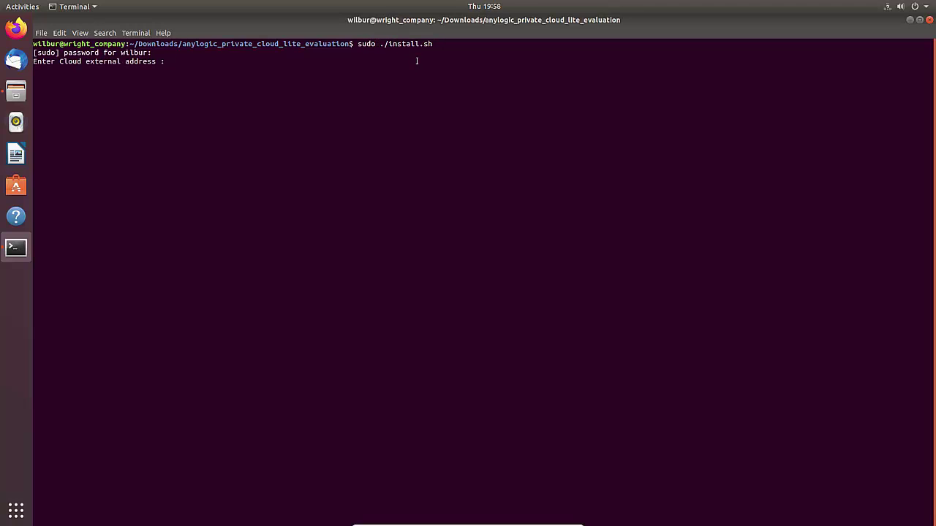
text(cloud.wright.brothers)
key(Return)
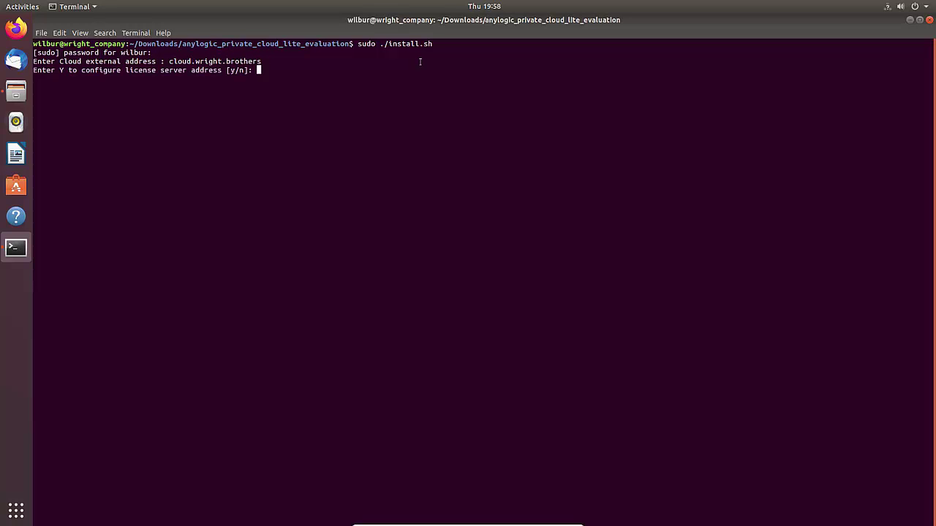
text(n)
key(Return)
text(n)
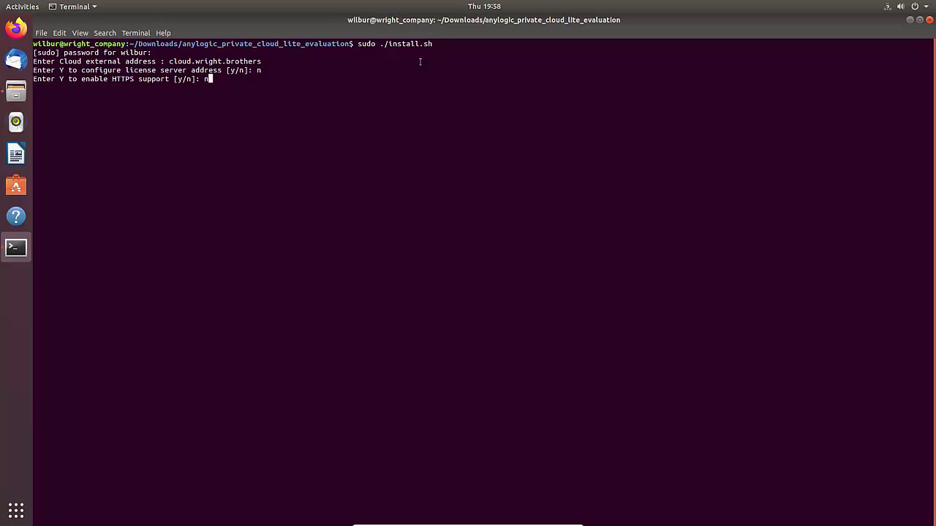
key(Return)
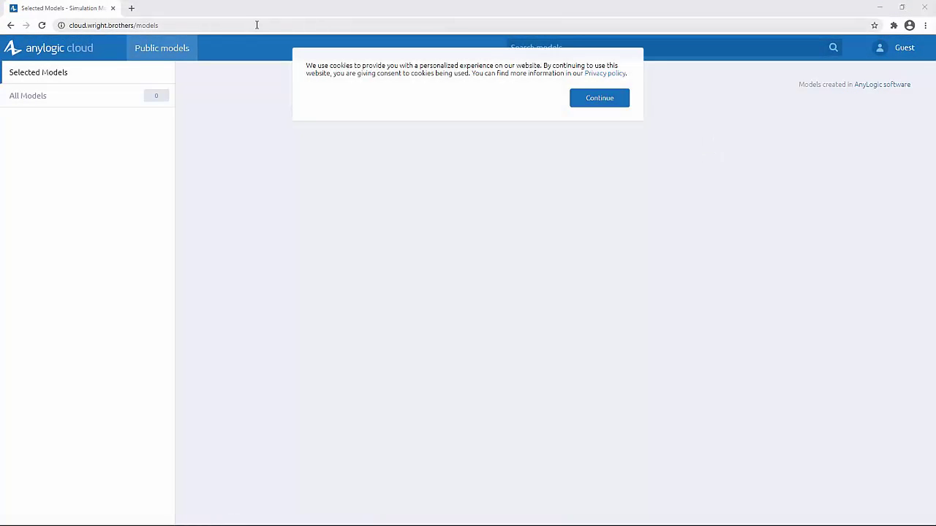
Accept the cookie notice and go to the cloud's login page.
drag(158, 27, 69, 27)
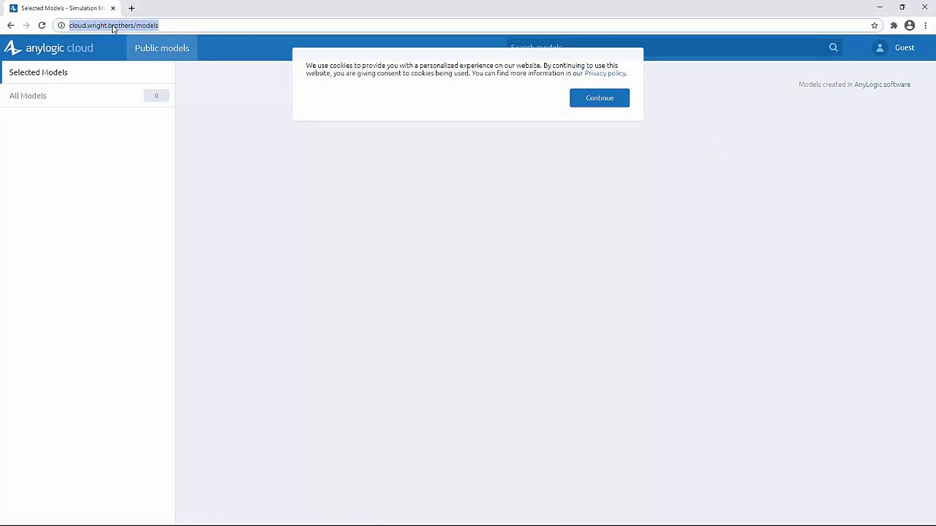
click(598, 103)
click(896, 57)
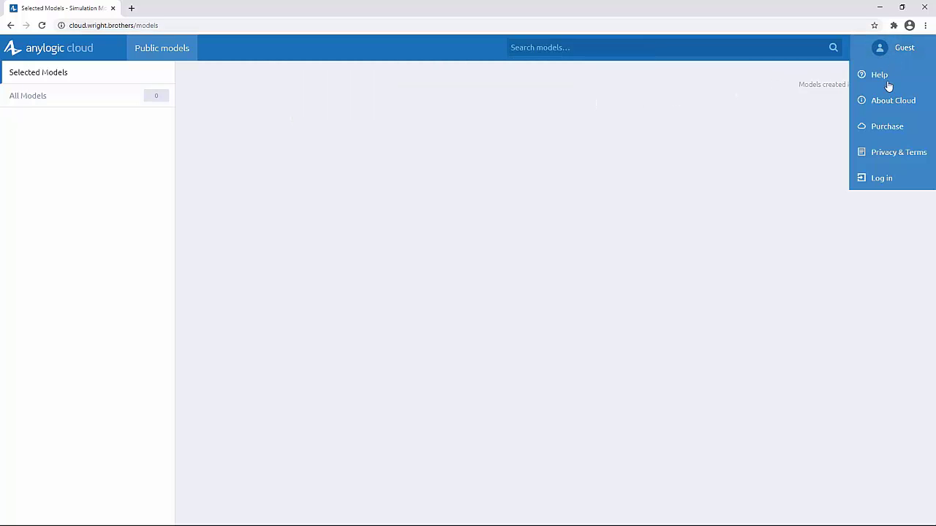
click(881, 180)
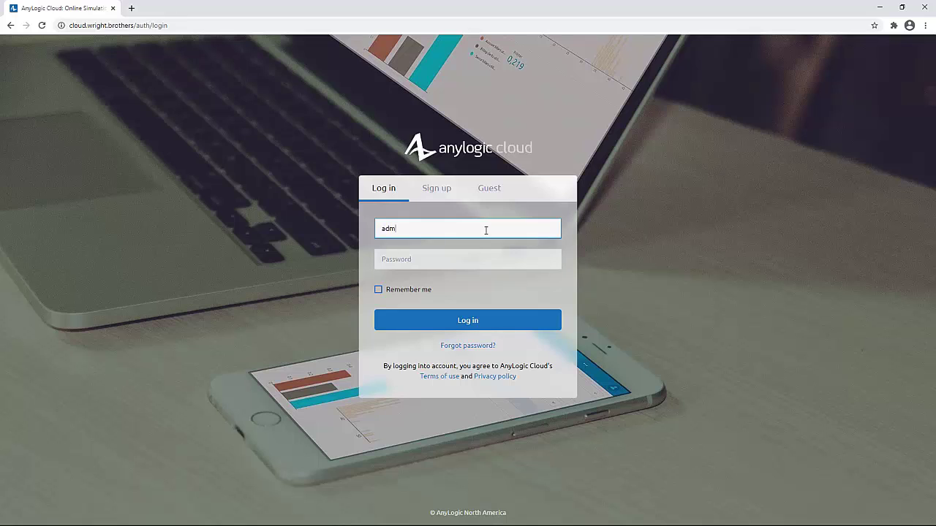
Log in as admin and open the Admin panel status page.
click(485, 230)
text(admin)
key(Tab)
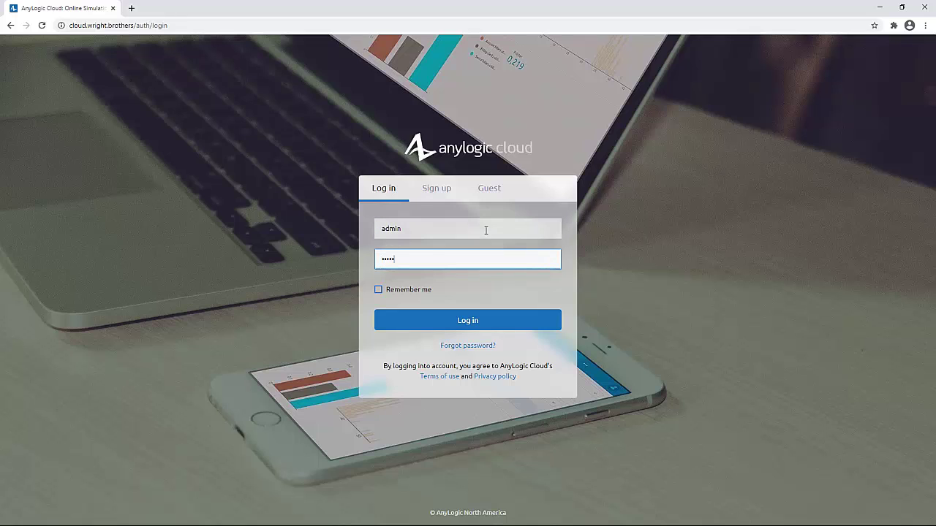
key(Return)
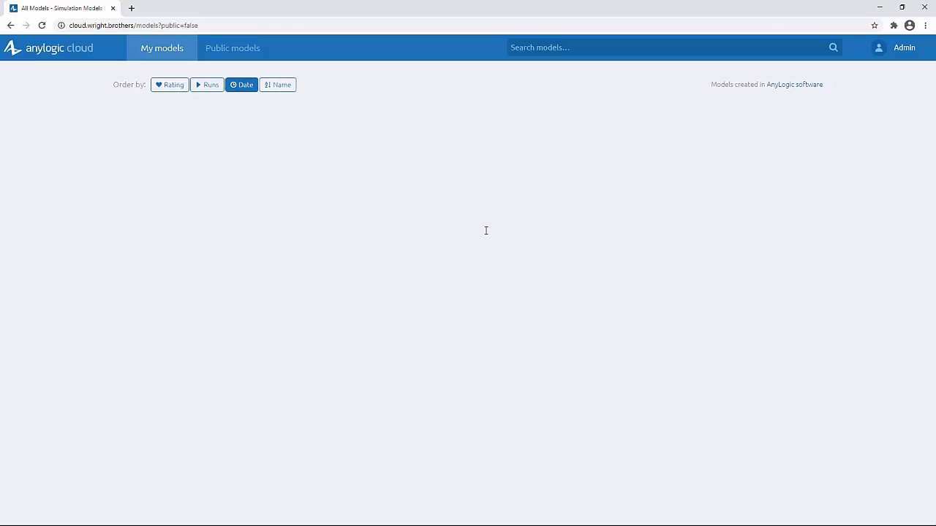
click(898, 50)
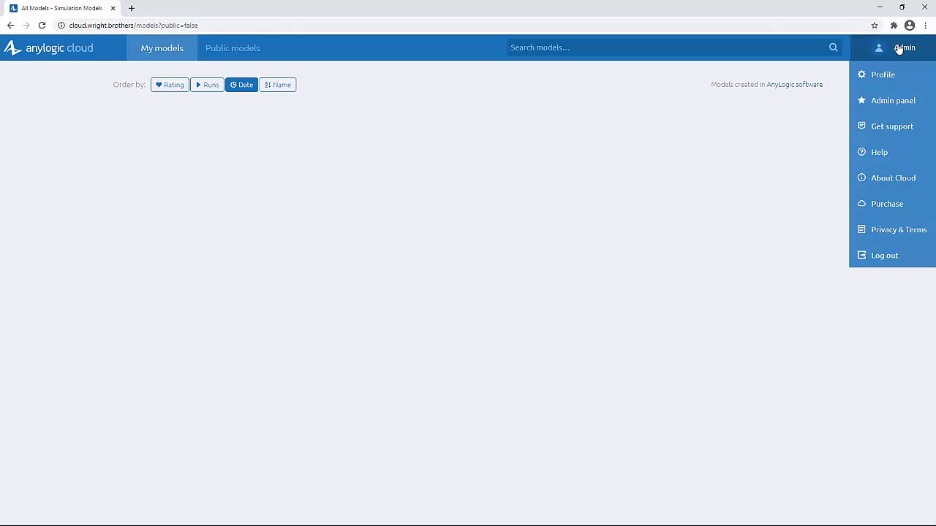
click(889, 100)
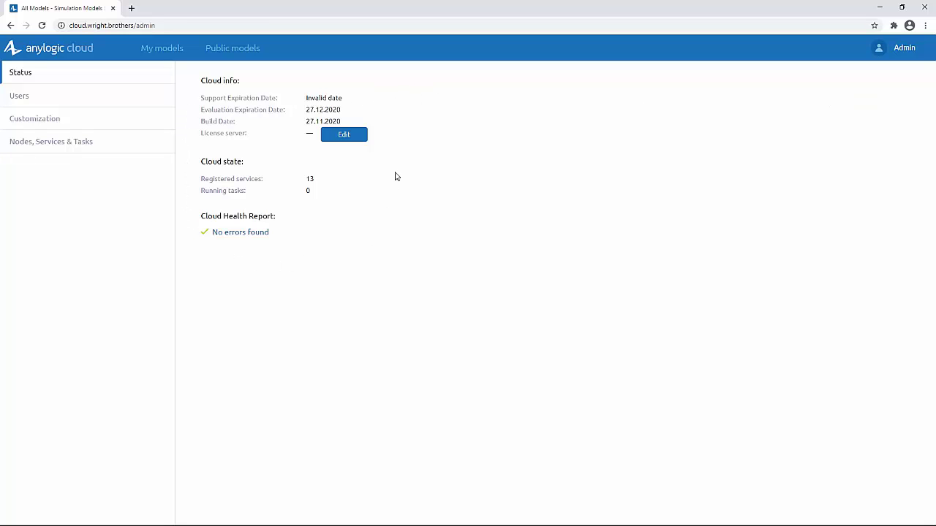
Create a first Administrator user with its e-mail, first and last name, and password.
click(69, 97)
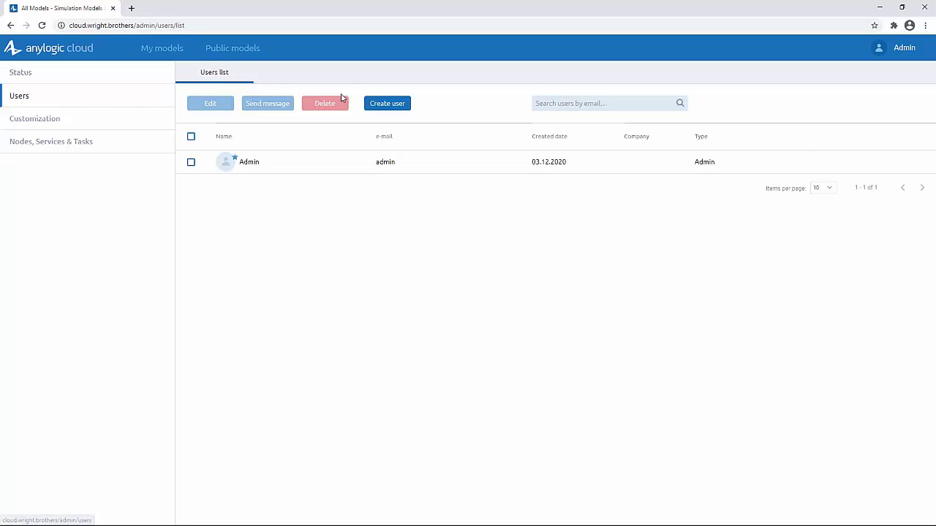
click(376, 106)
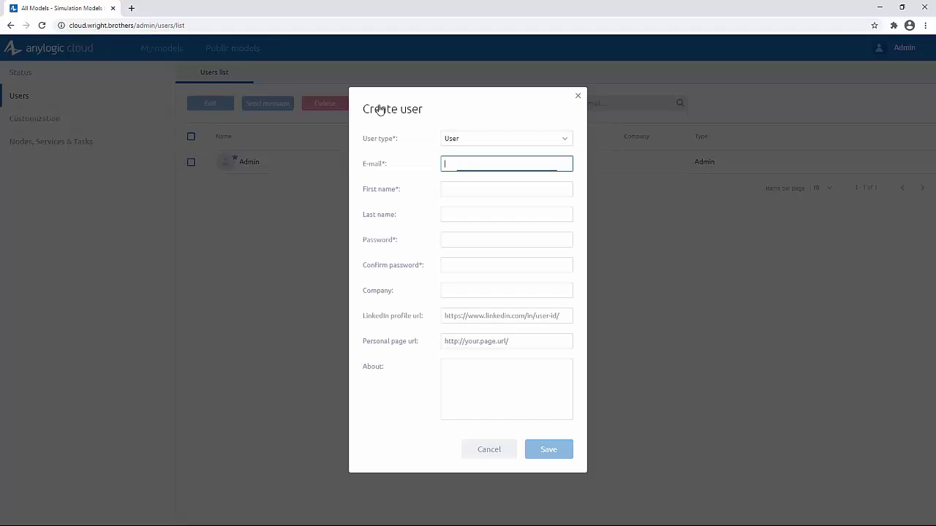
click(468, 138)
click(461, 185)
click(461, 185)
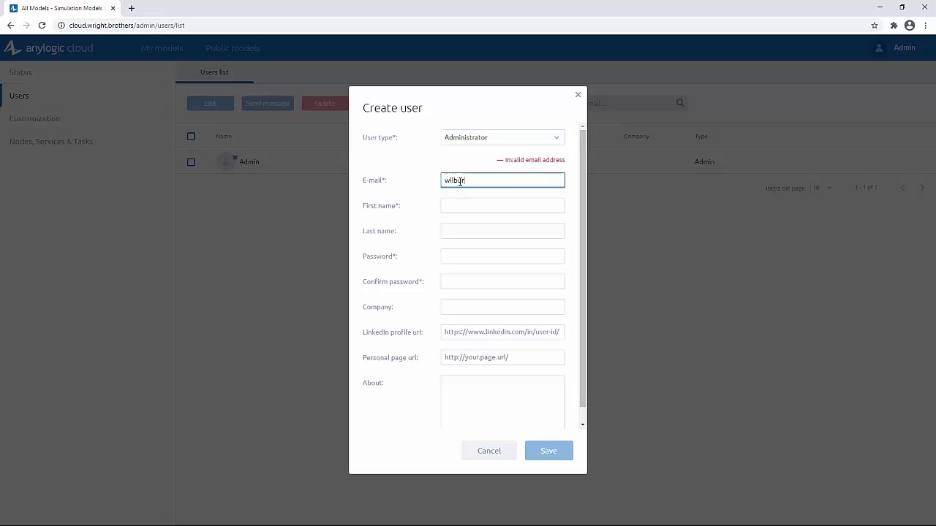
key(Tab)
text(Wilbur)
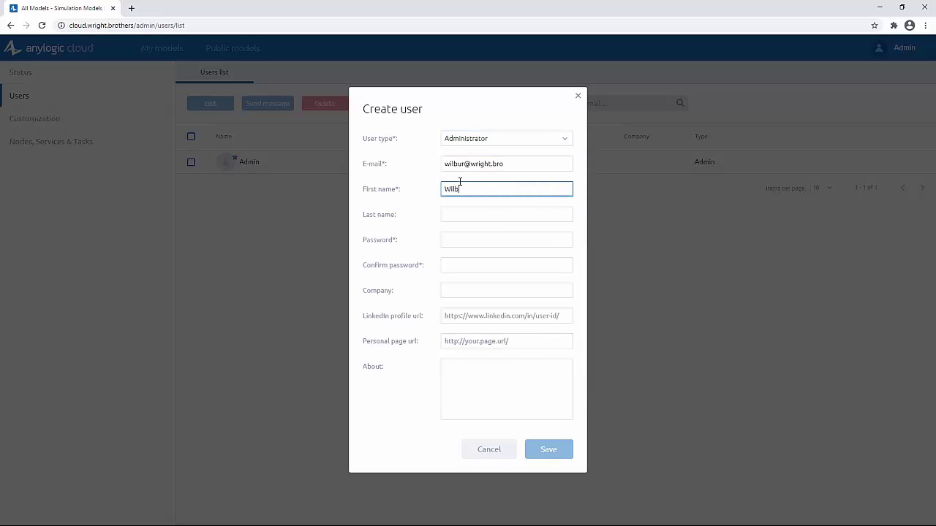
key(Tab)
text(Wright)
key(Tab)
text(********)
key(Tab)
text(********)
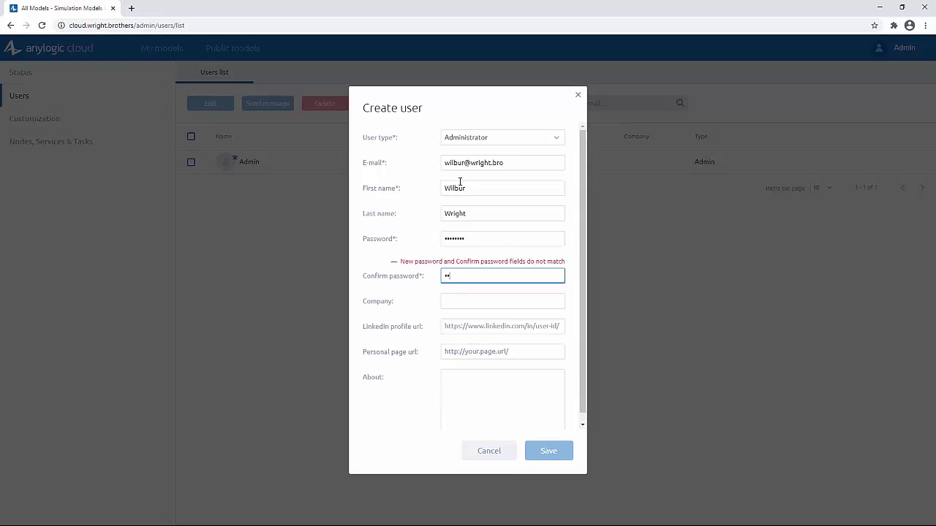
click(544, 451)
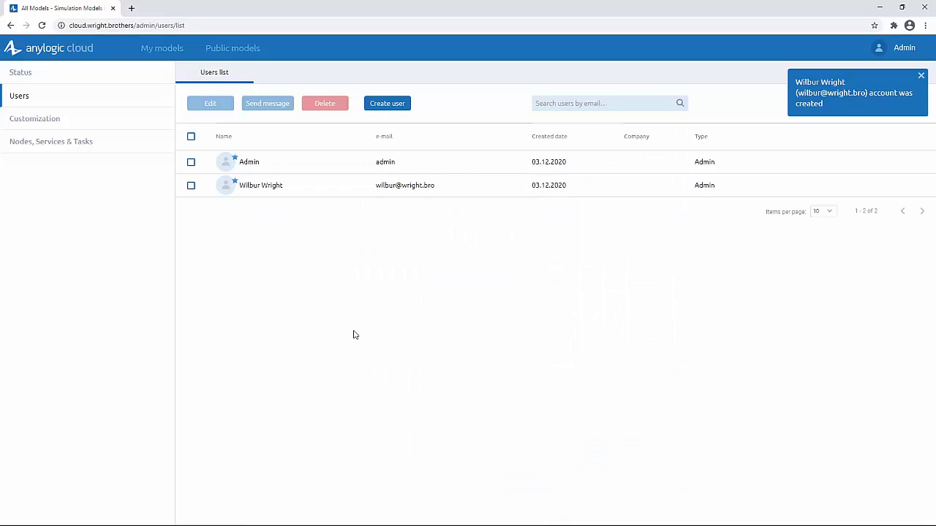
Create a second Administrator user with its own e-mail, names and password.
click(386, 105)
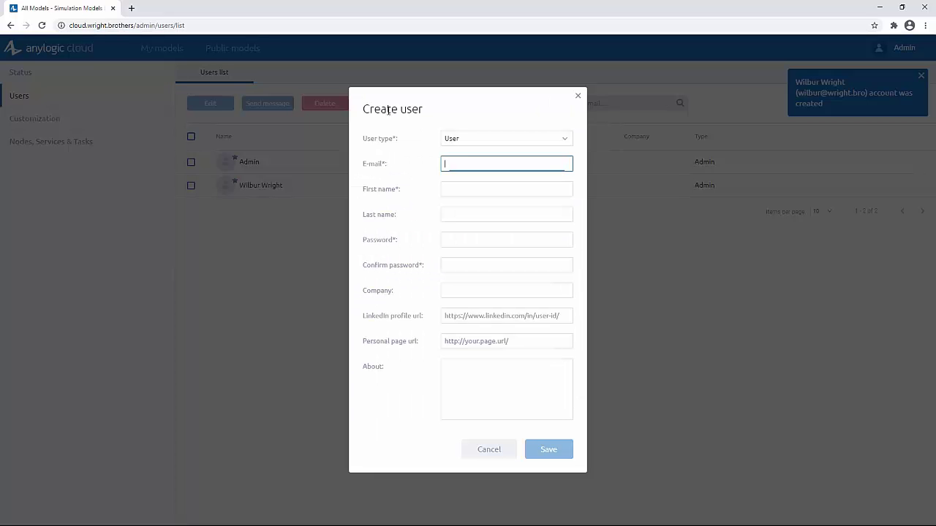
click(468, 145)
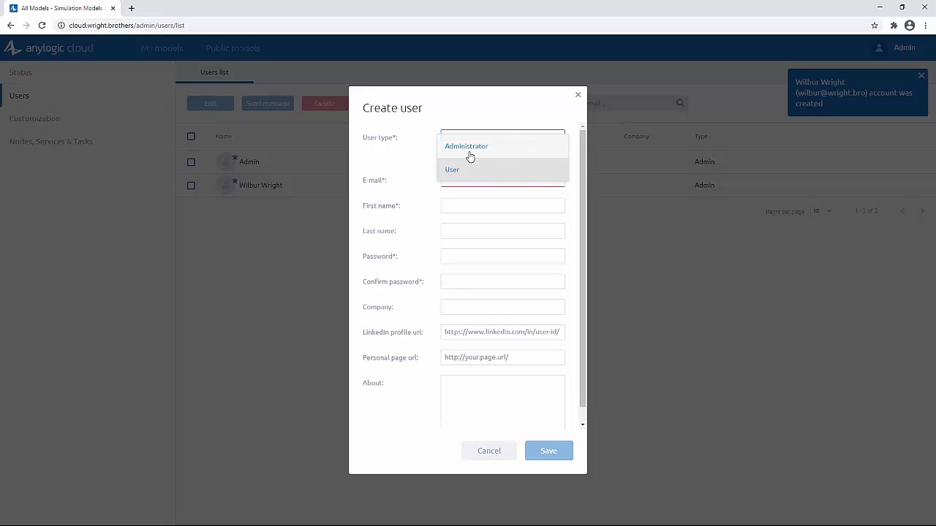
click(470, 153)
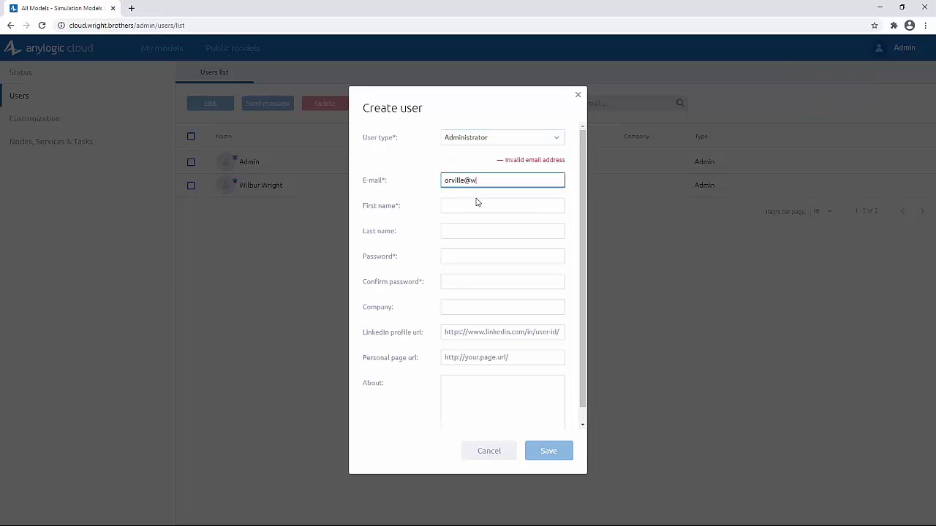
key(Tab)
text(Orvill)
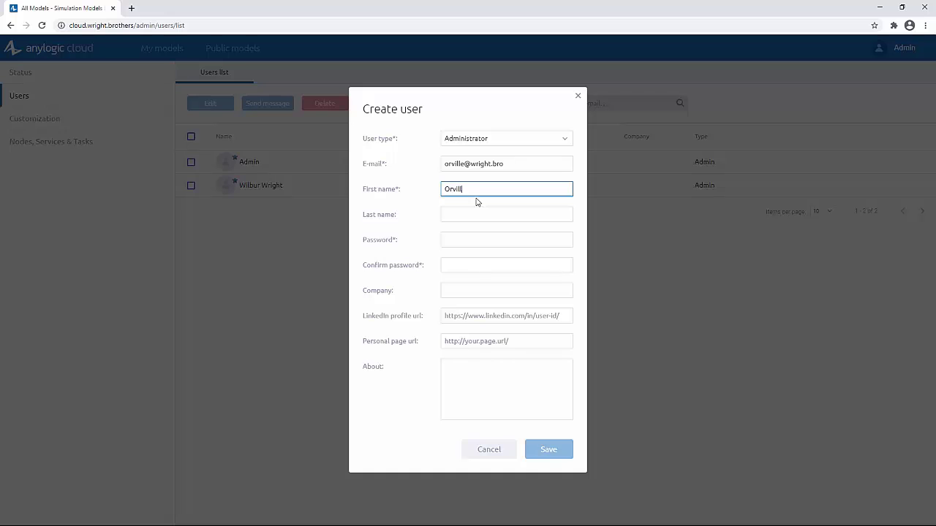
text(e)
key(Tab)
text(Wright)
key(Tab)
text(********)
key(Tab)
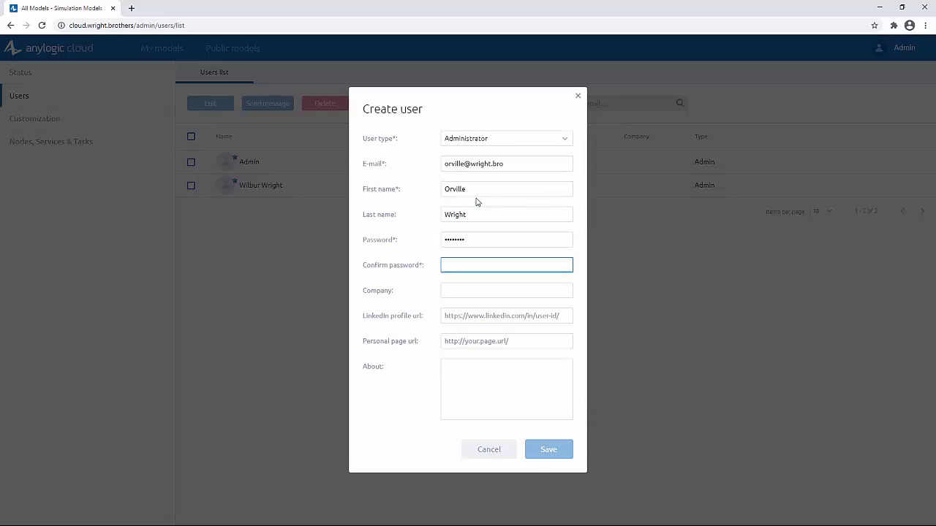
text(********)
click(549, 454)
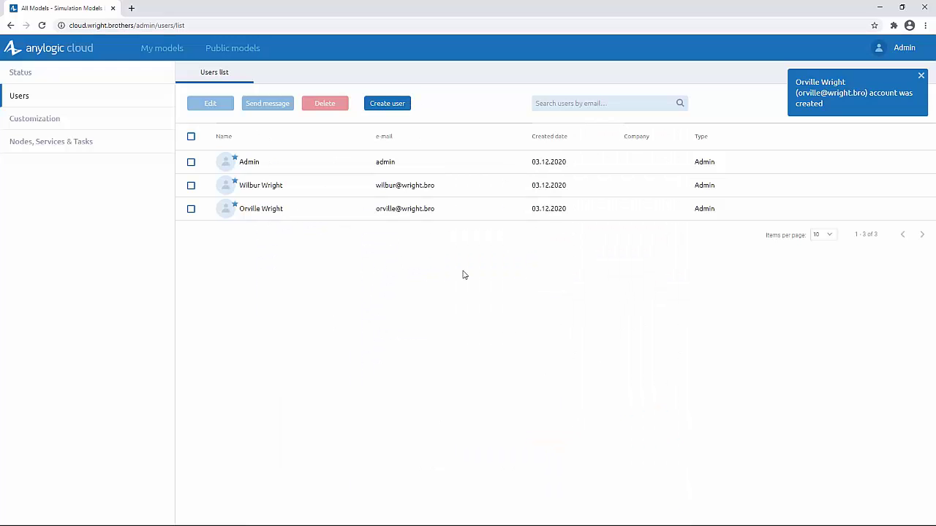
click(88, 118)
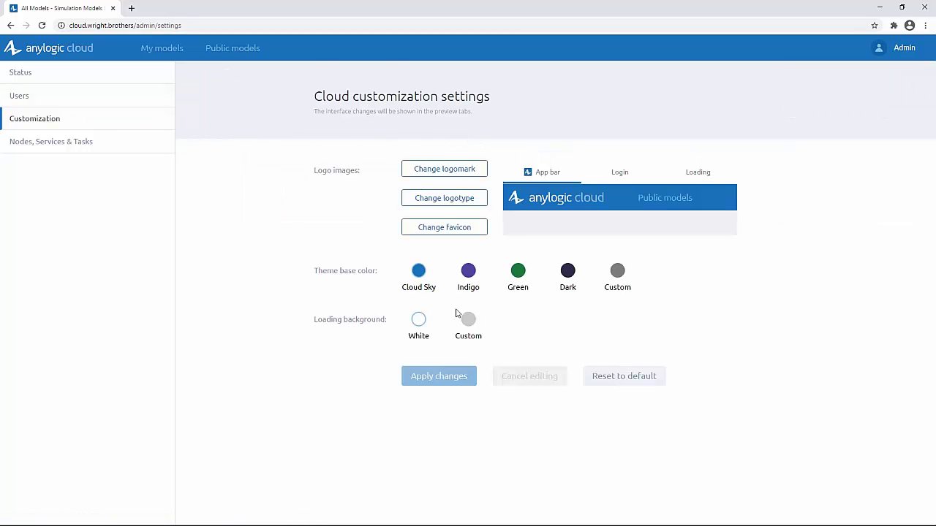
Set final_logo.png as the logomark, cropped tightly around the W circle.
click(427, 173)
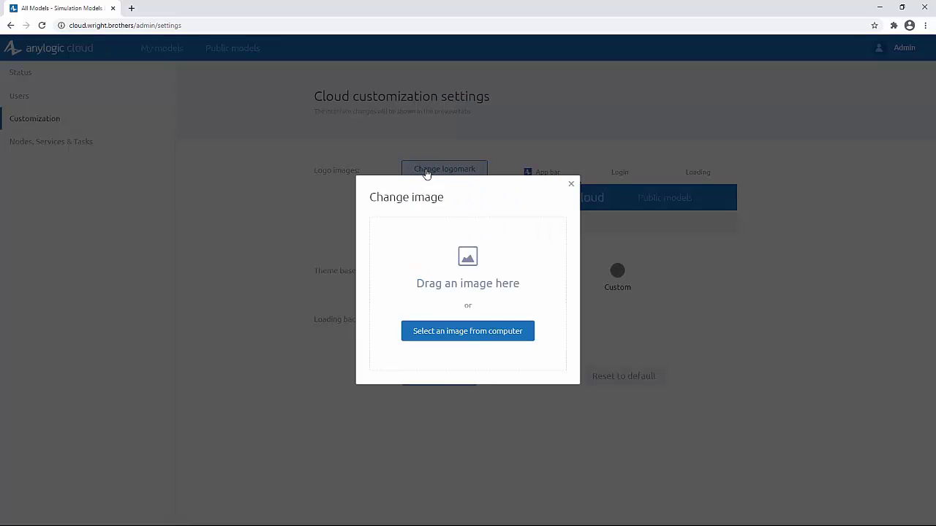
click(472, 334)
double_click(110, 110)
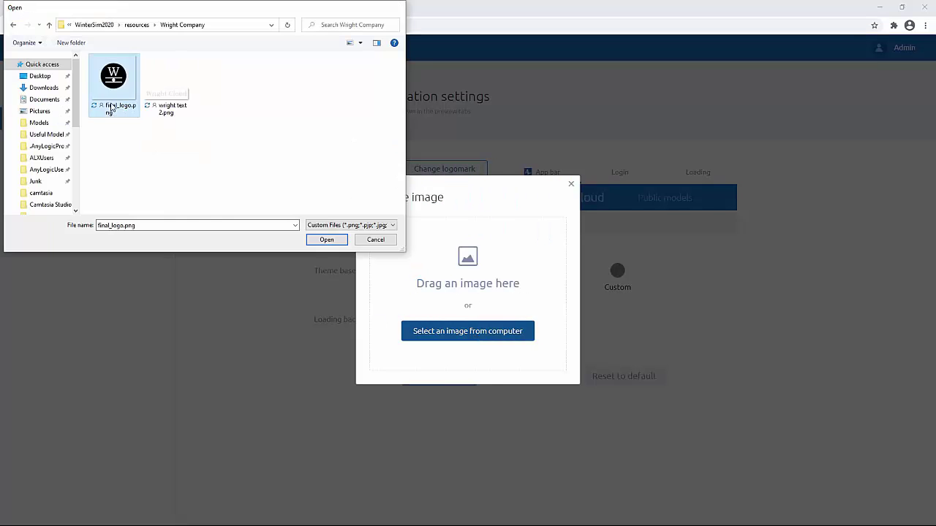
drag(374, 363, 409, 344)
drag(564, 189, 540, 210)
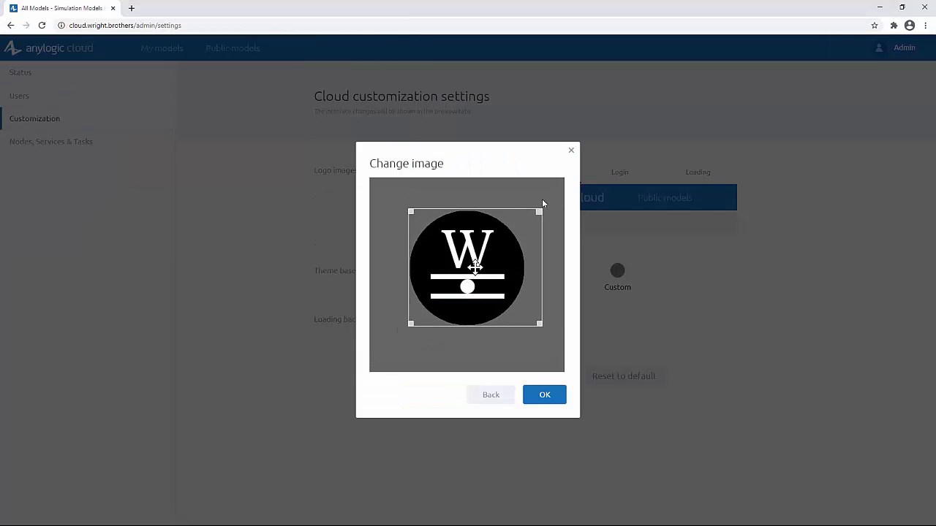
drag(477, 265, 468, 269)
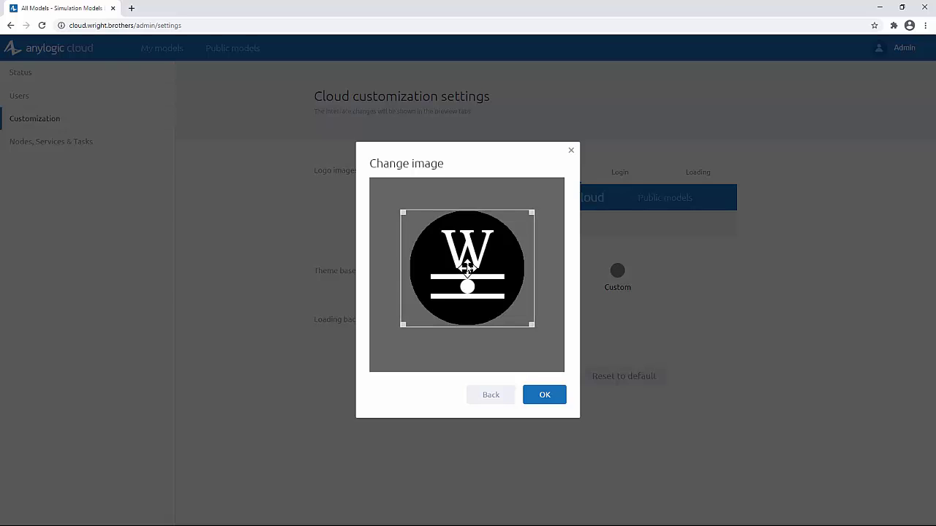
click(544, 395)
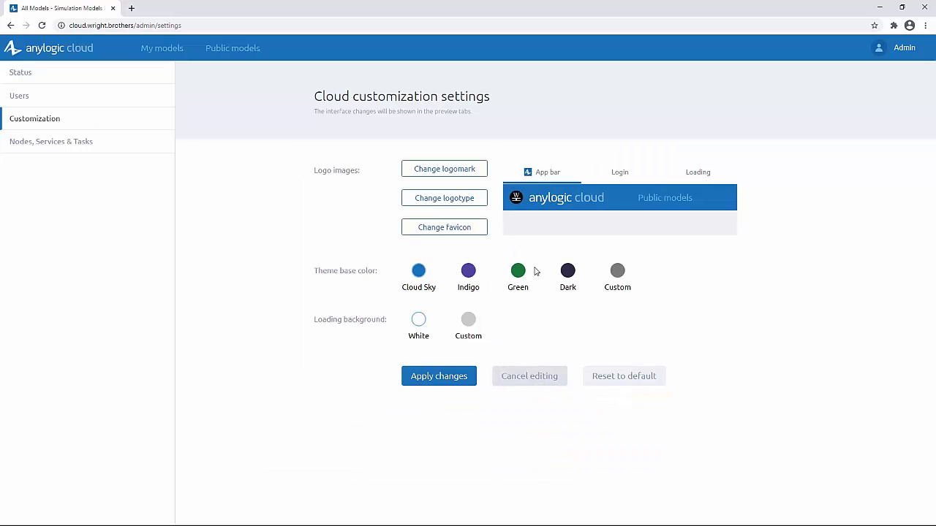
Replace the logotype with the Wright Cloud text image 'wright text 2.png'.
click(454, 203)
click(469, 328)
click(166, 87)
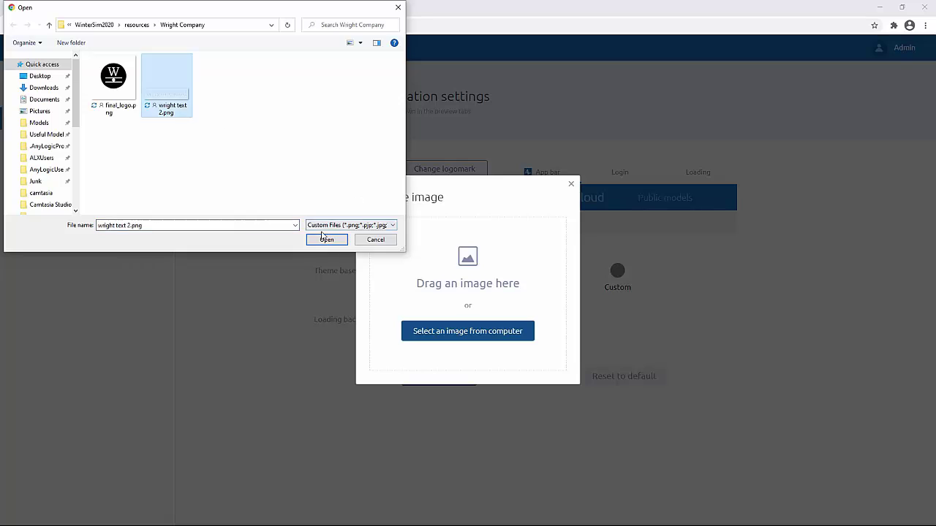
click(326, 240)
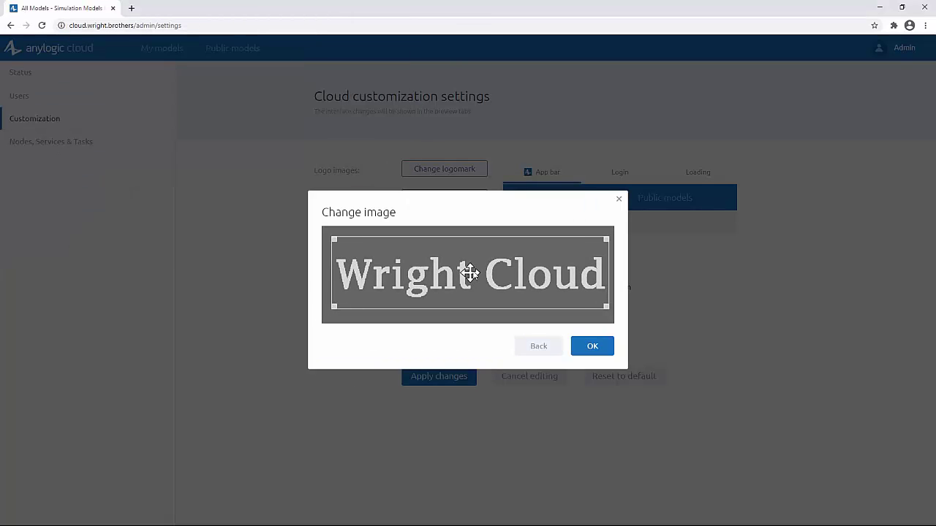
click(592, 349)
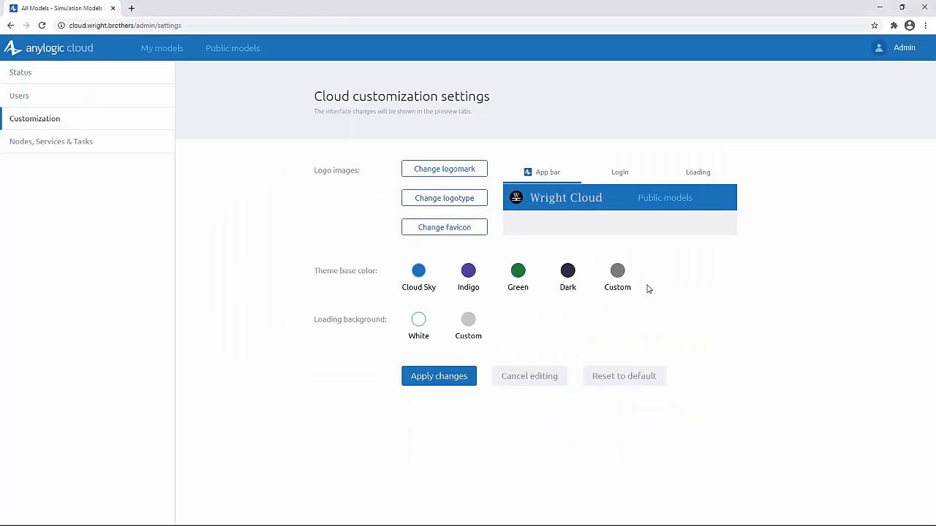
Set the favicon to the W logo image cropped to the W circle.
click(464, 234)
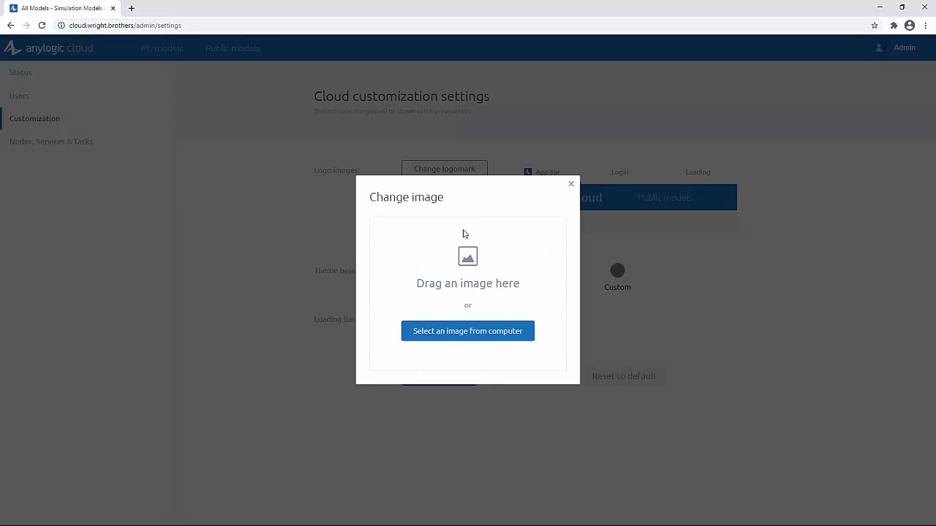
click(466, 343)
double_click(117, 90)
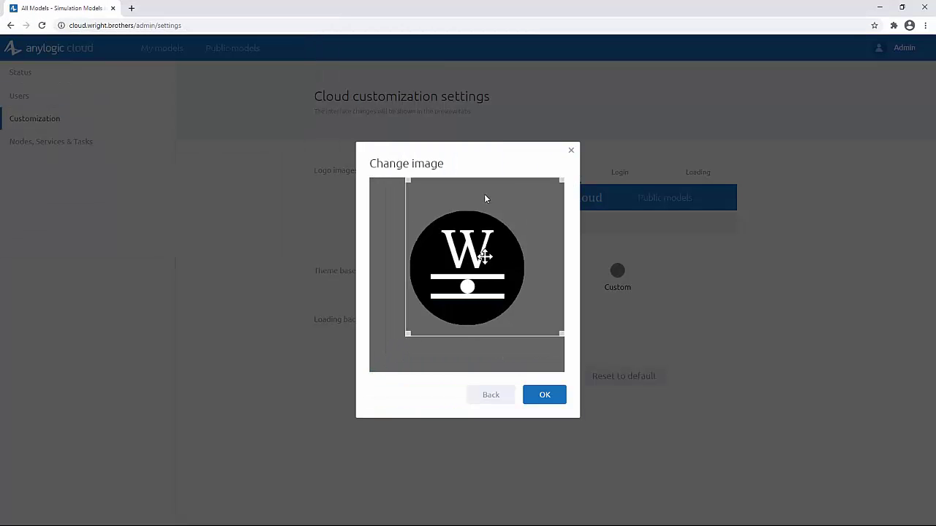
drag(561, 181, 533, 196)
drag(470, 273, 466, 269)
click(543, 395)
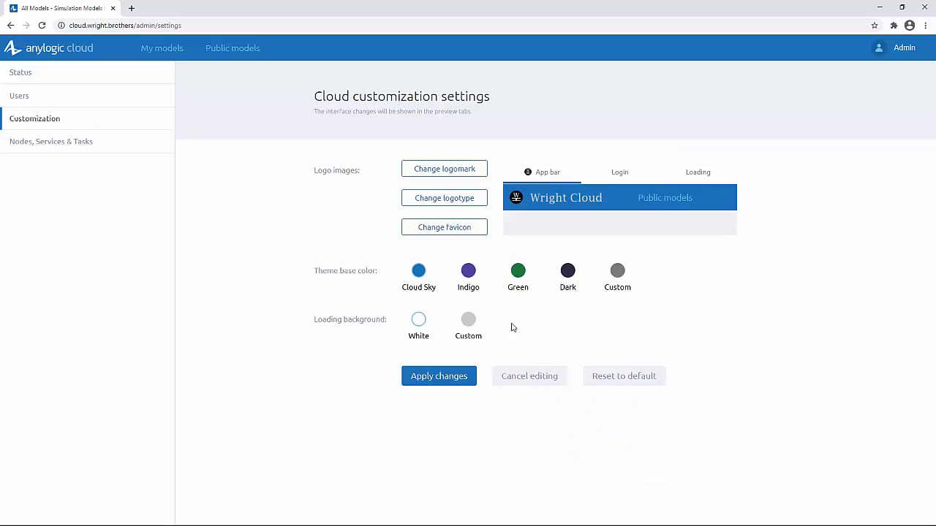
Switch the theme base color to Dark, apply the changes, and show Nodes, Services & Tasks.
click(568, 270)
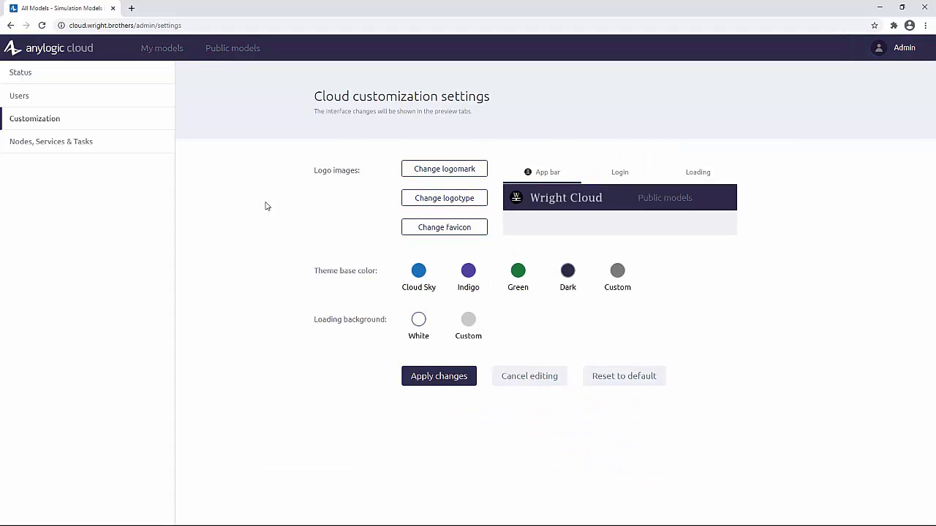
click(443, 386)
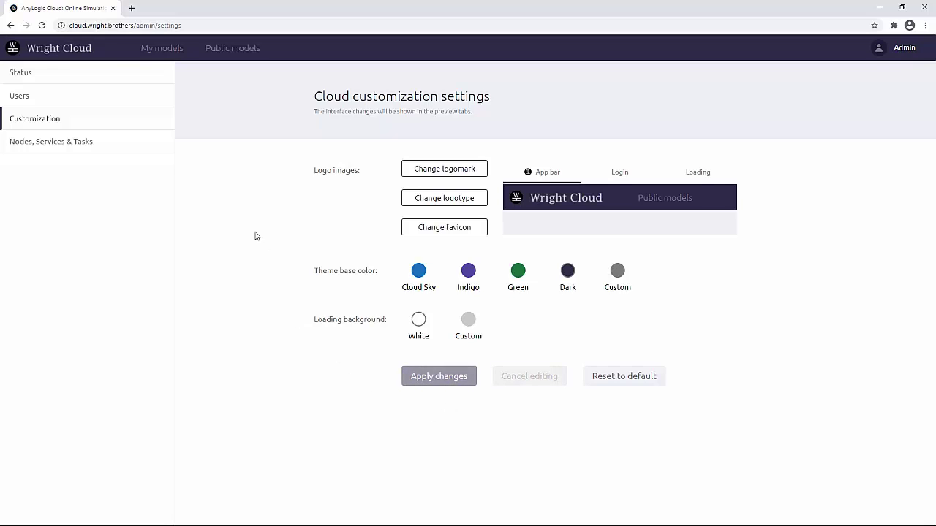
click(62, 146)
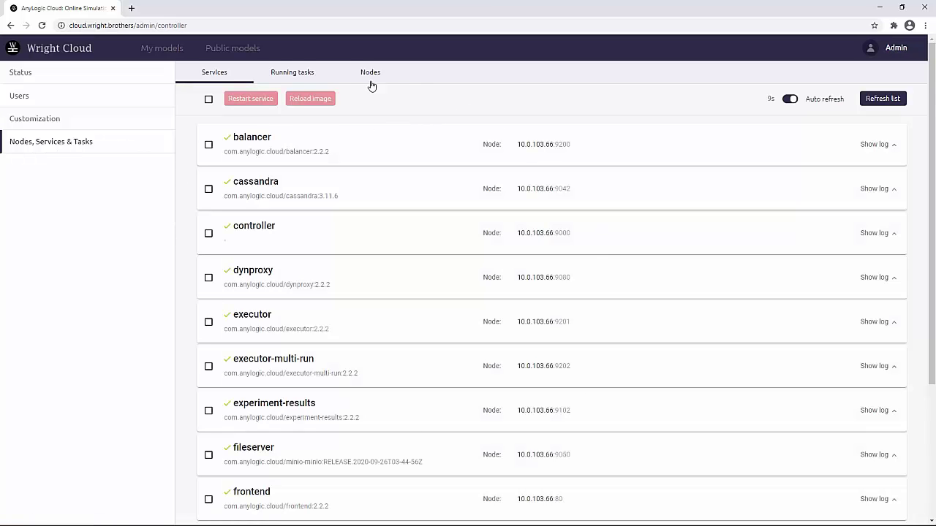
Check the executor's running tasks (task load 0 / 5), then view node 10.0.103.66.
click(296, 77)
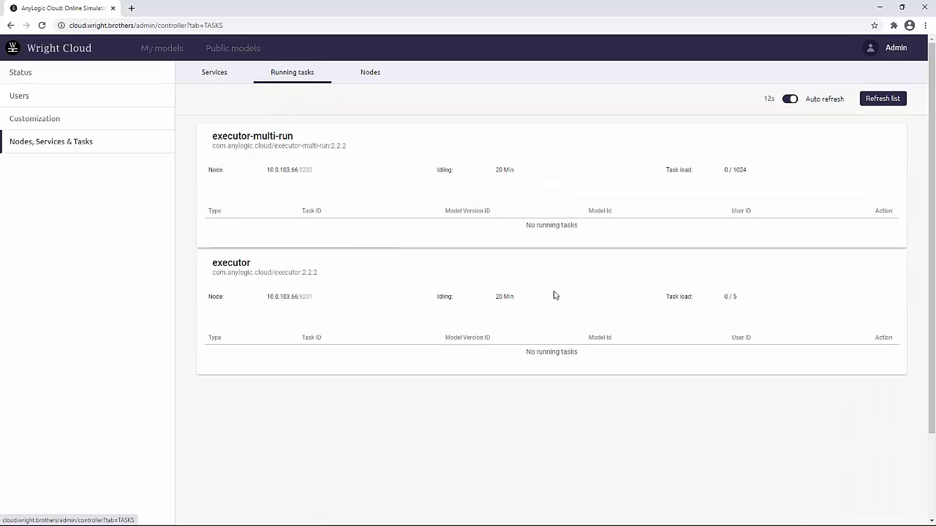
drag(725, 296, 743, 300)
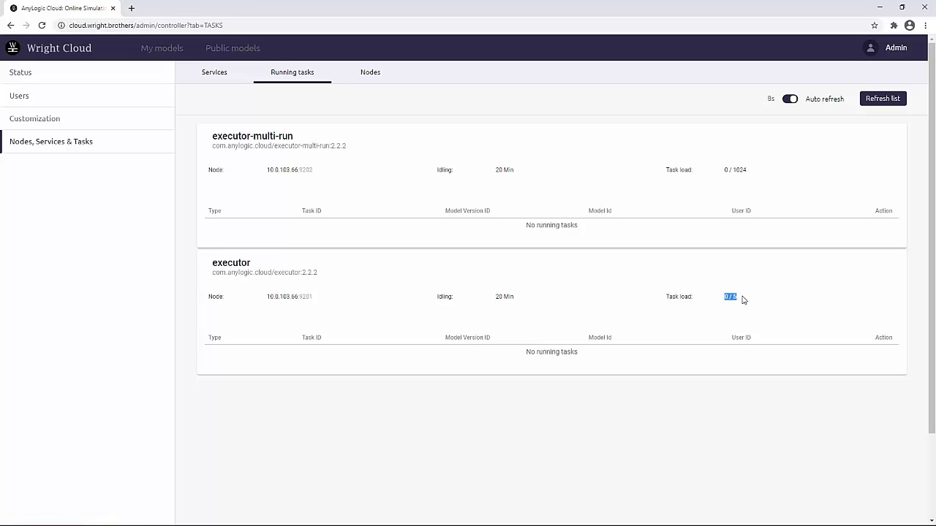
click(743, 300)
click(380, 75)
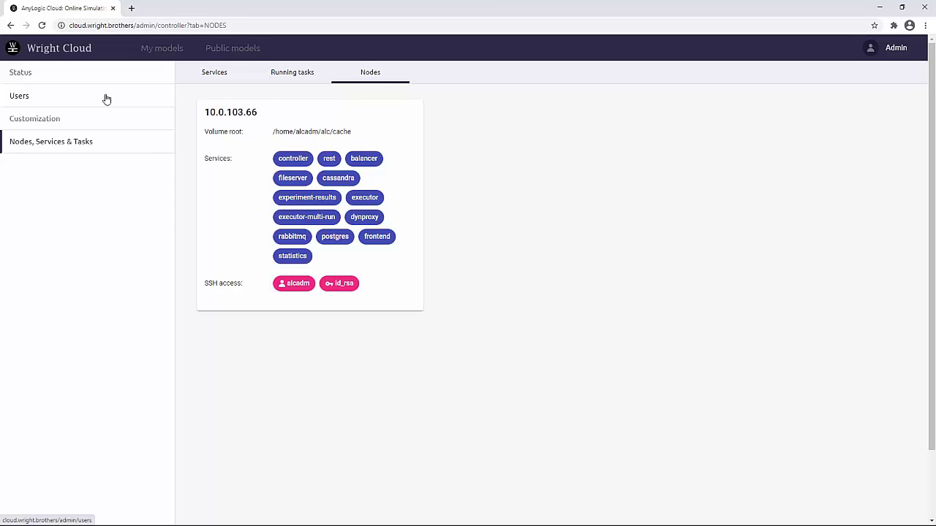
Delete the default Admin account from the Users list.
click(106, 99)
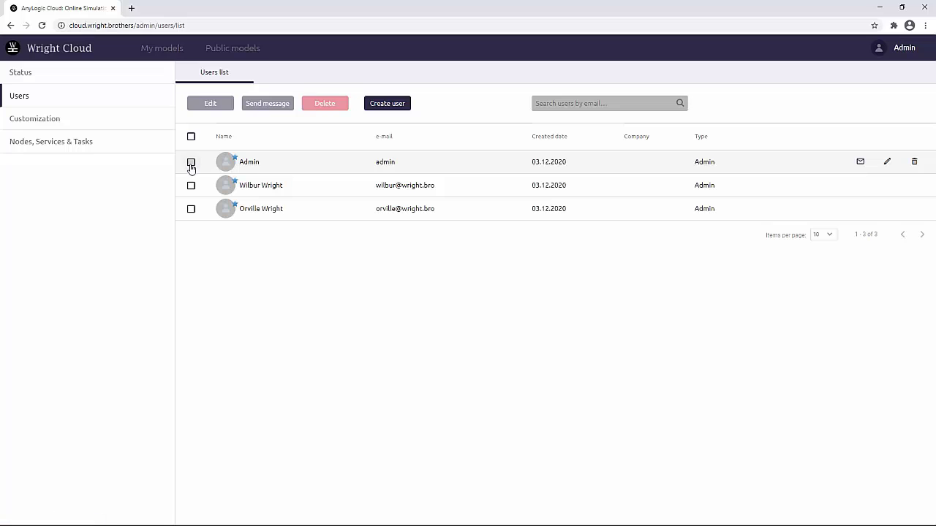
click(191, 166)
click(330, 107)
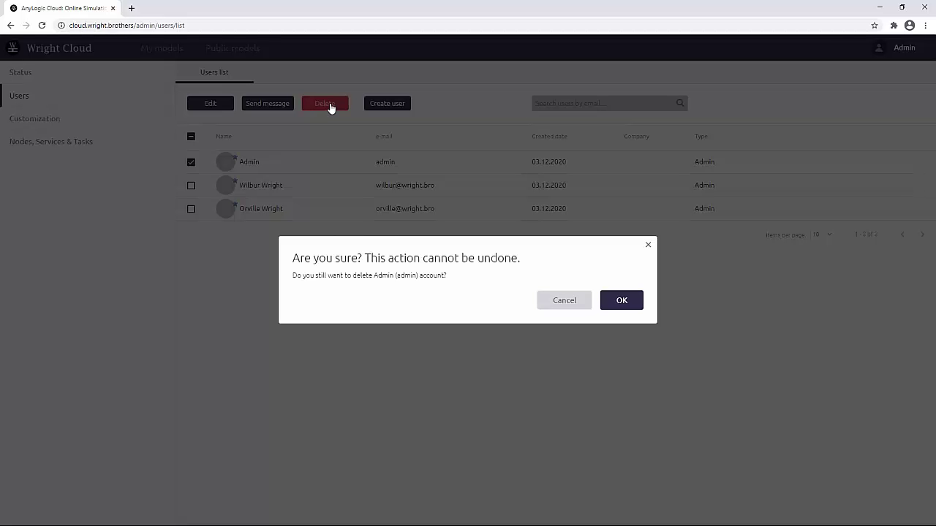
click(621, 300)
Log out and sign back in with the first new administrator's e-mail and password.
click(904, 48)
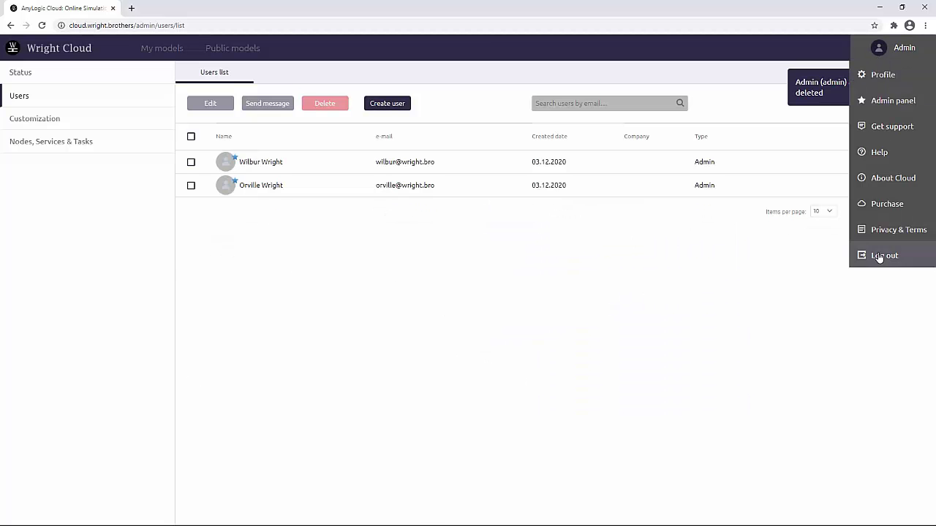
click(880, 256)
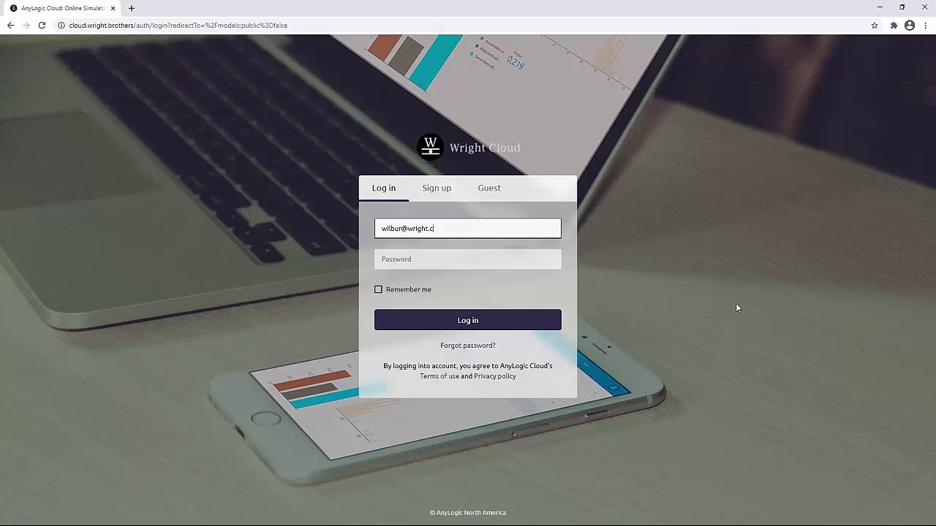
key(Tab)
text(pass)
key(Return)
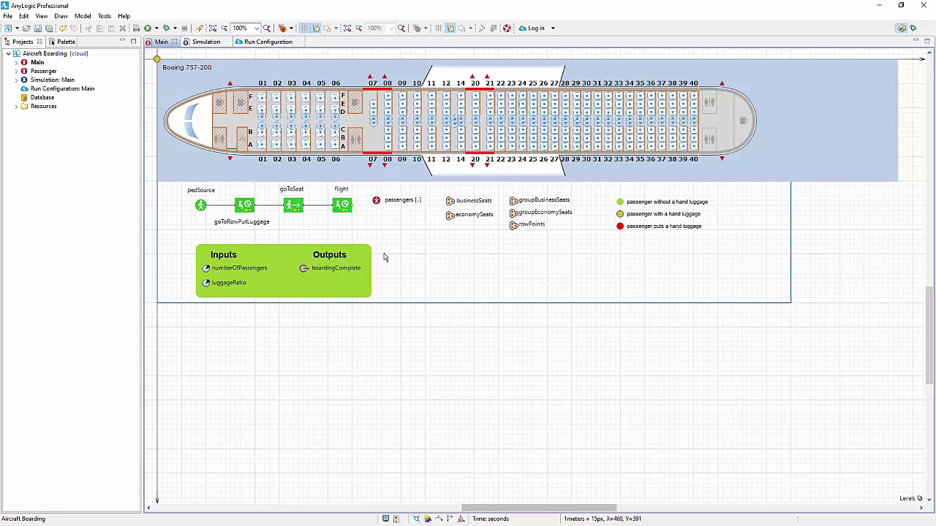
Run Simulation: Main at maximum speed, note Result, min = 9.695, and close the window.
right_click(73, 80)
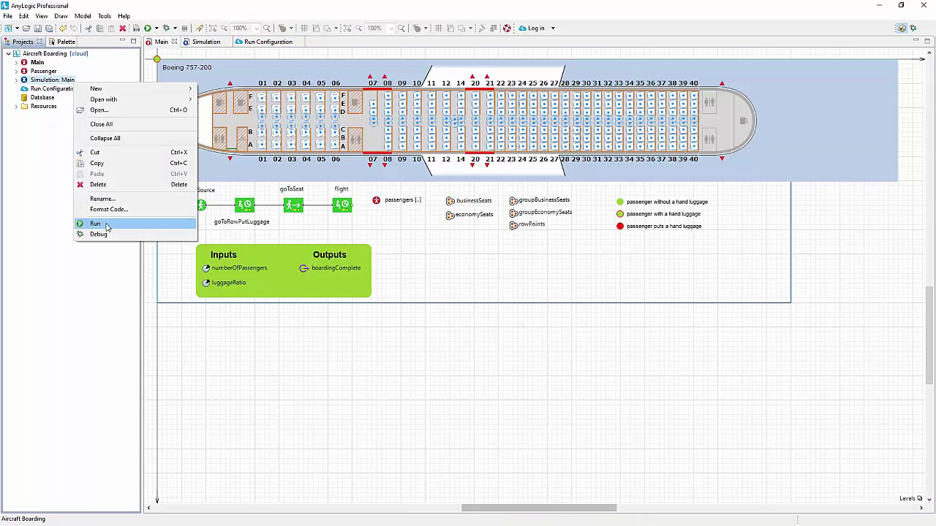
click(106, 224)
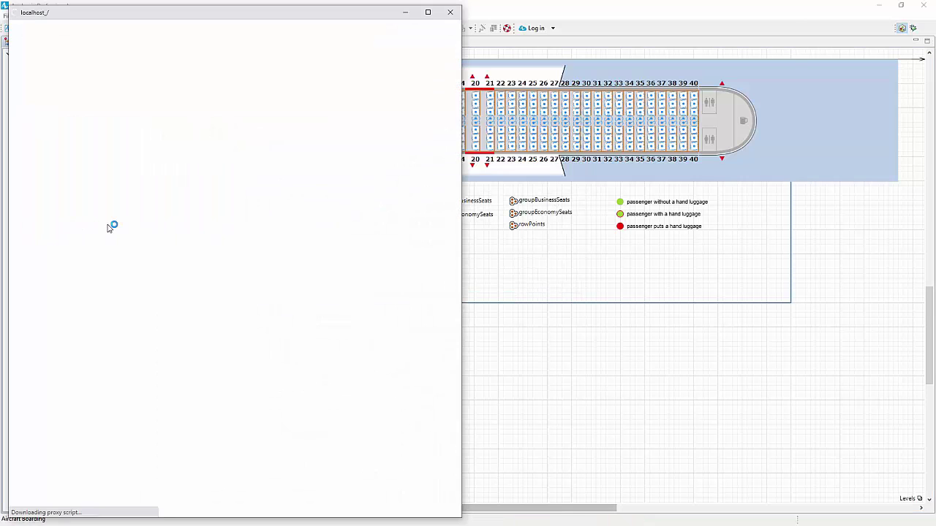
click(27, 277)
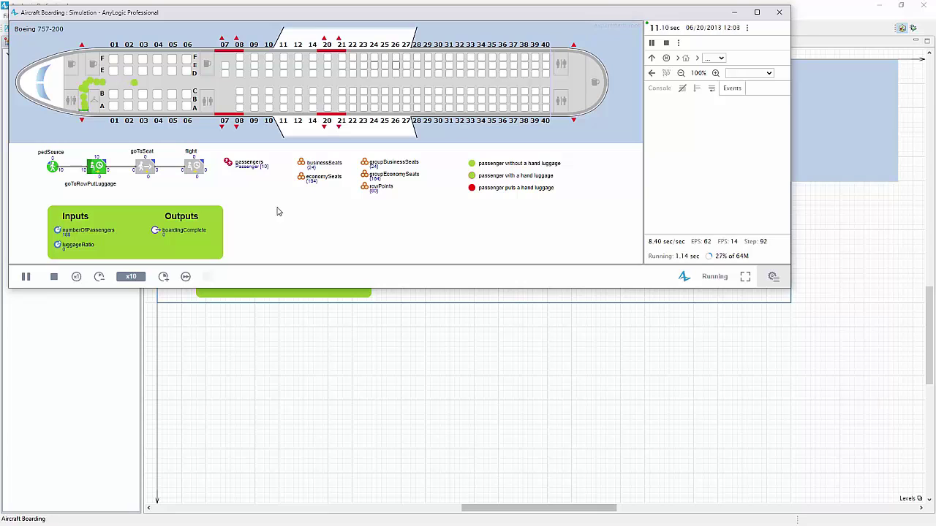
click(163, 276)
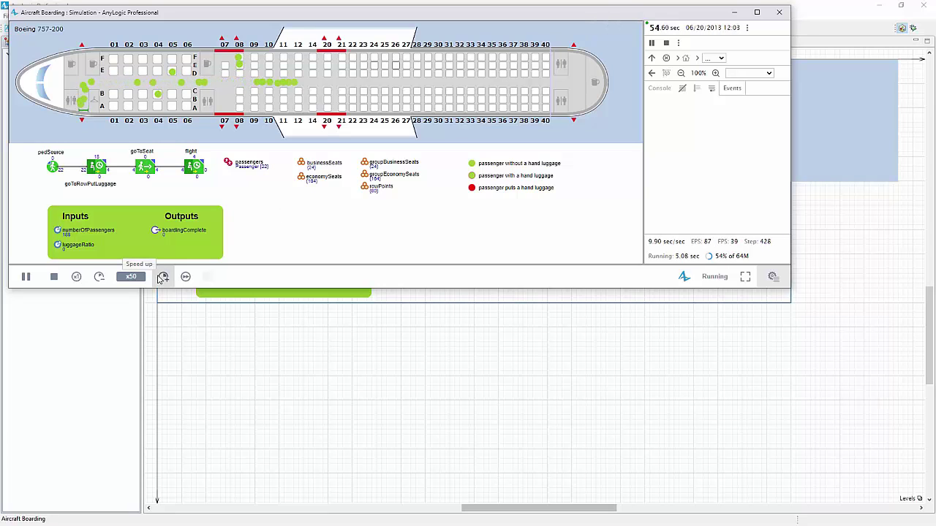
click(163, 276)
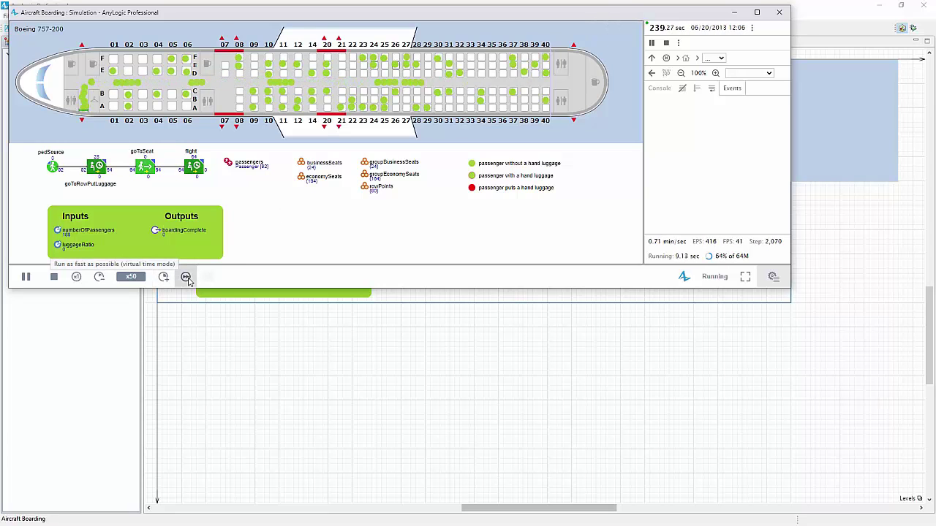
click(185, 277)
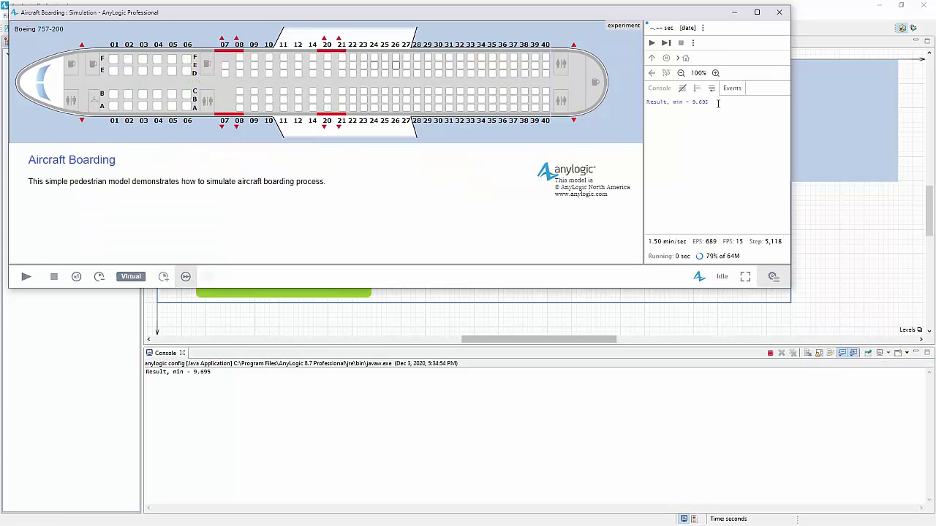
drag(710, 102, 642, 105)
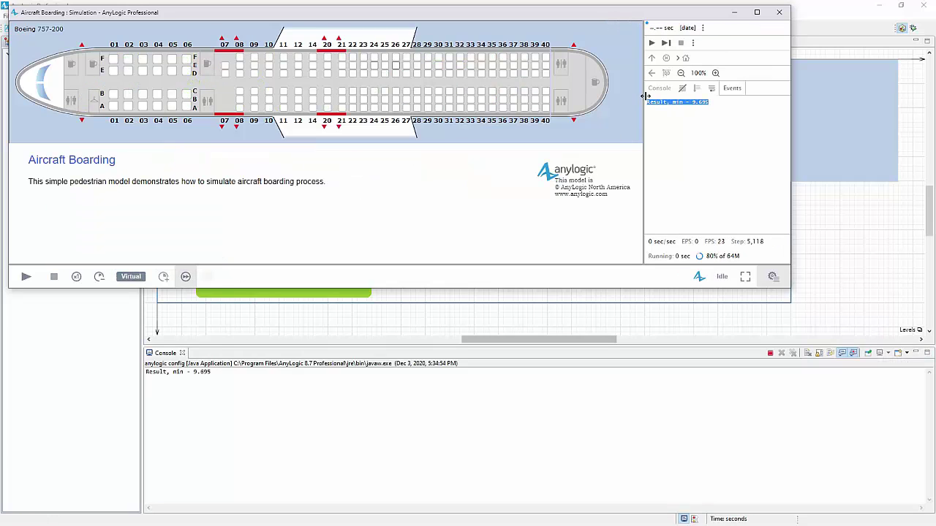
click(779, 12)
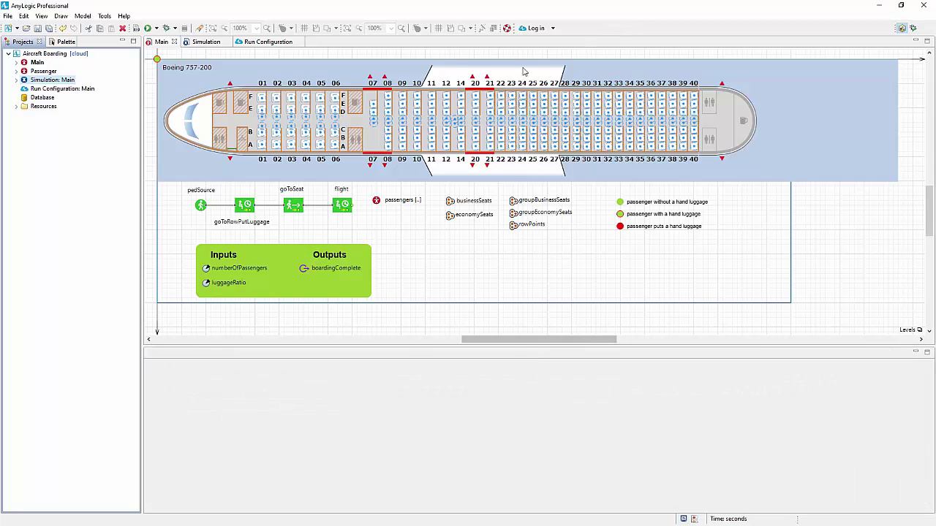
Switch the Connection preference to Private Cloud.
click(106, 17)
click(128, 77)
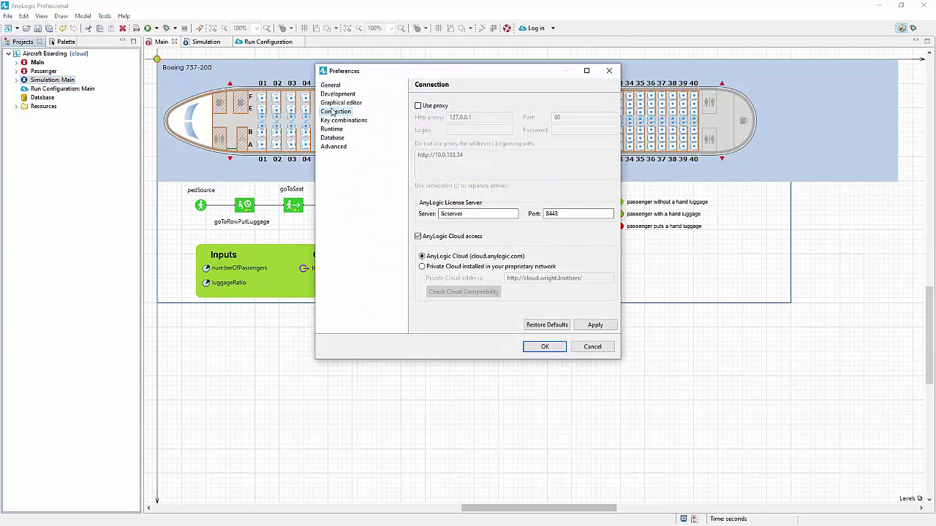
click(441, 268)
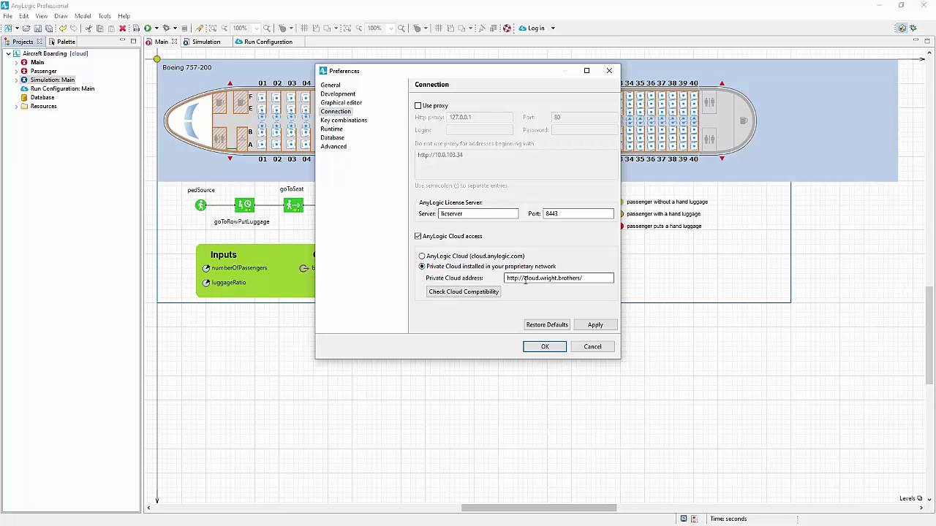
click(545, 346)
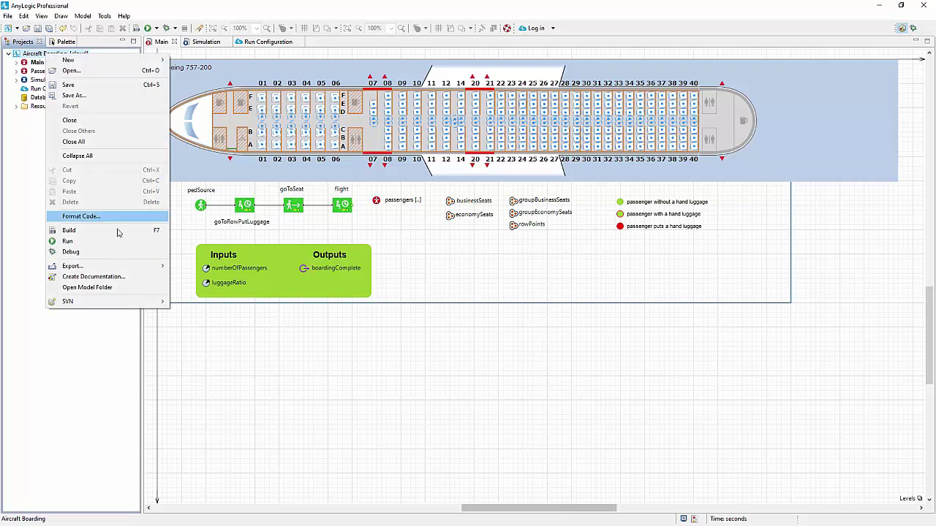
Export Aircraft Boarding to AnyLogic Cloud as a public model, logging in as the new administrator.
mouse_move(136, 267)
click(194, 267)
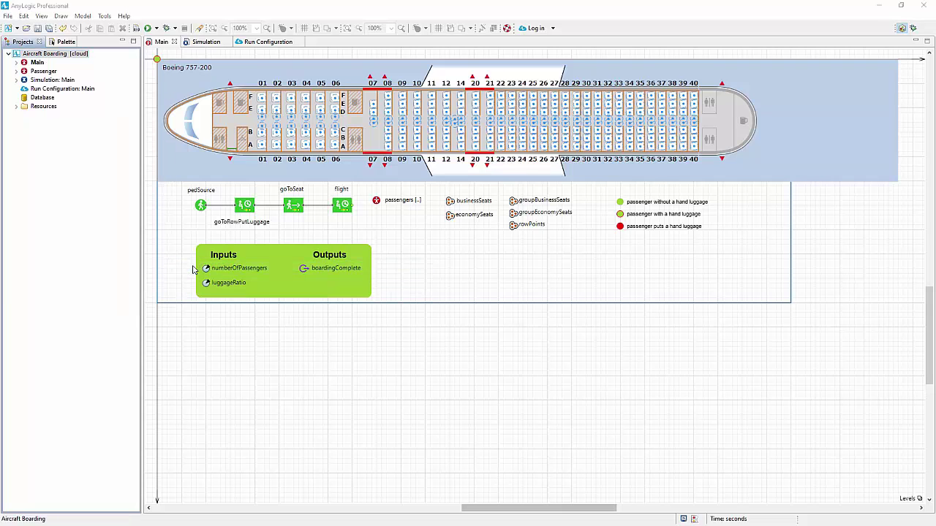
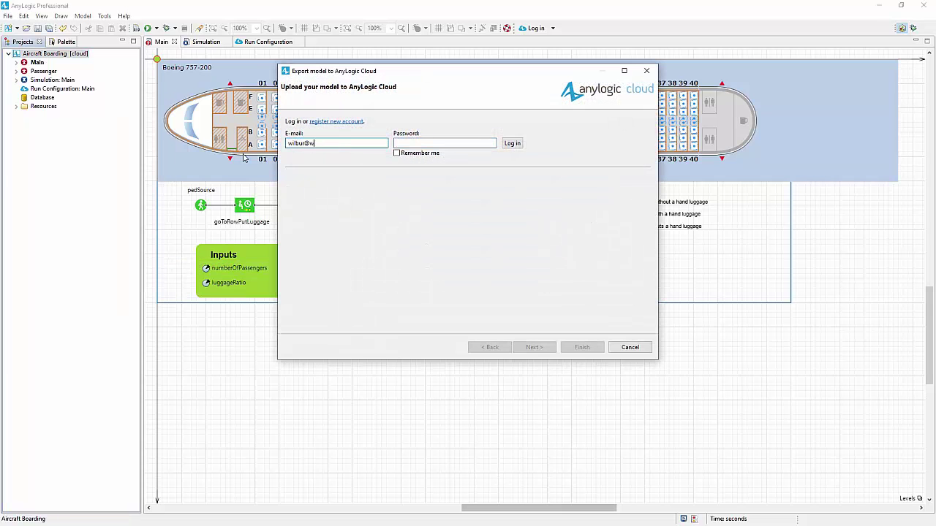
key(Tab)
text(*********)
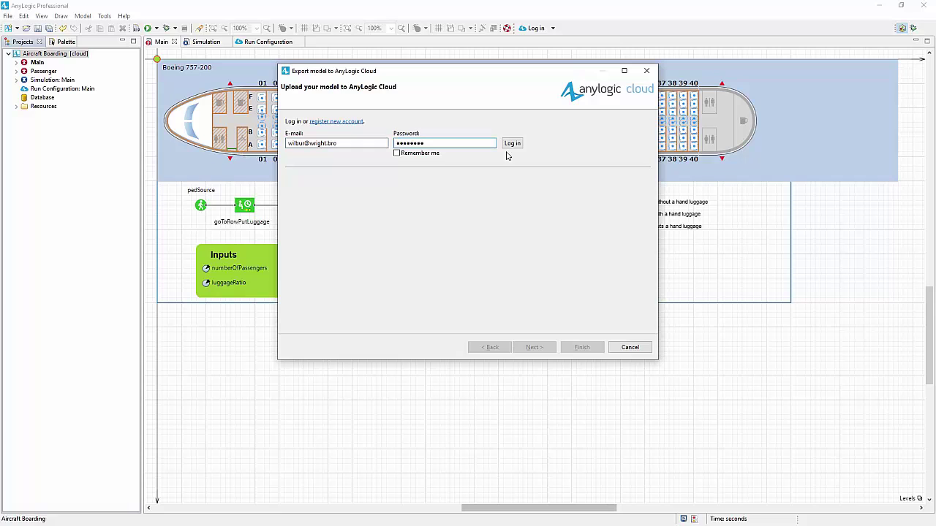
click(514, 143)
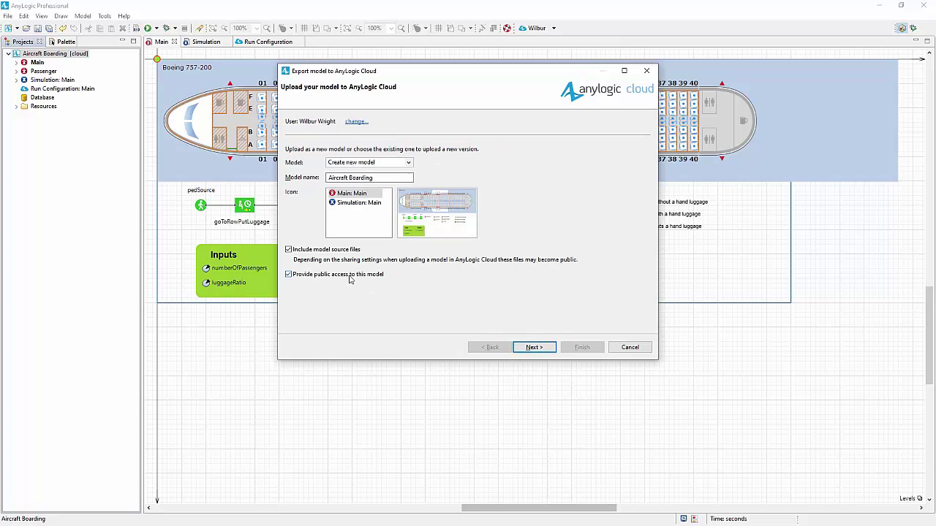
click(349, 274)
click(524, 349)
click(582, 348)
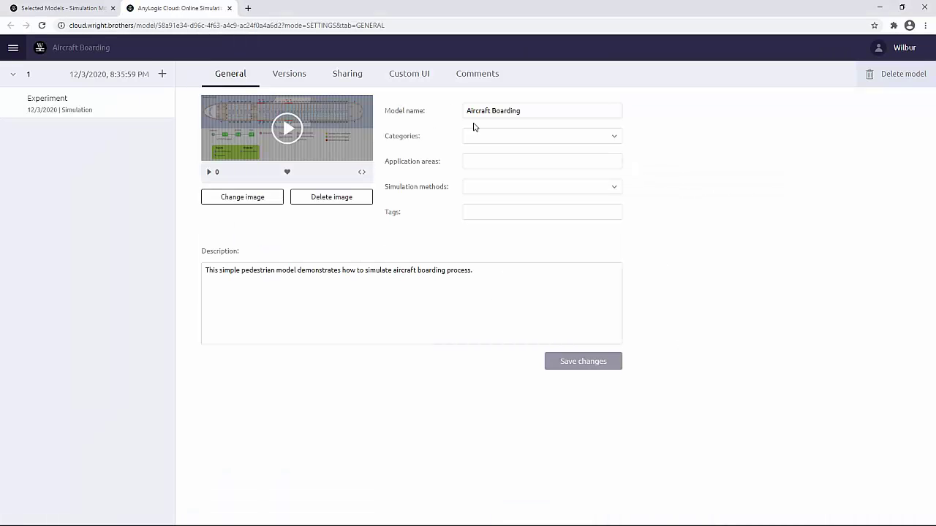
Play the Aircraft Boarding animation on the cloud, view its Experiment page, then minimize Chrome.
click(285, 127)
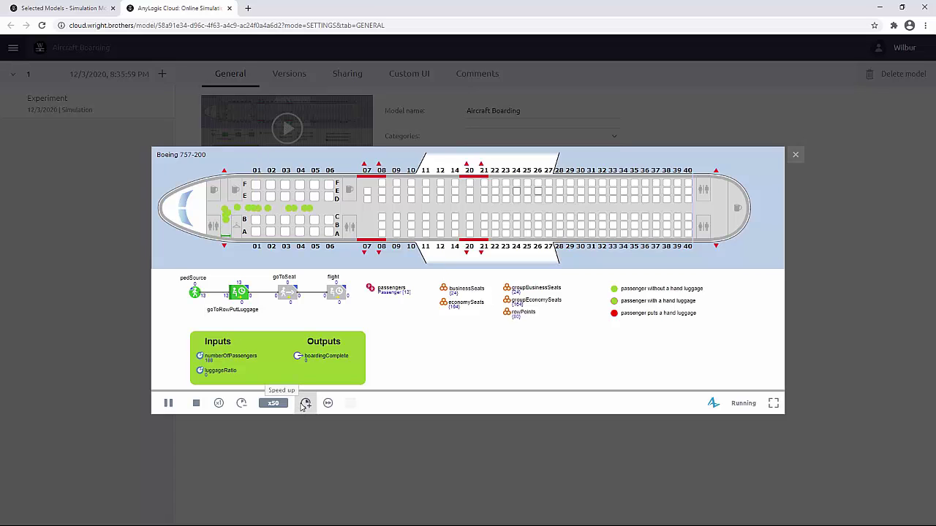
click(796, 157)
click(66, 110)
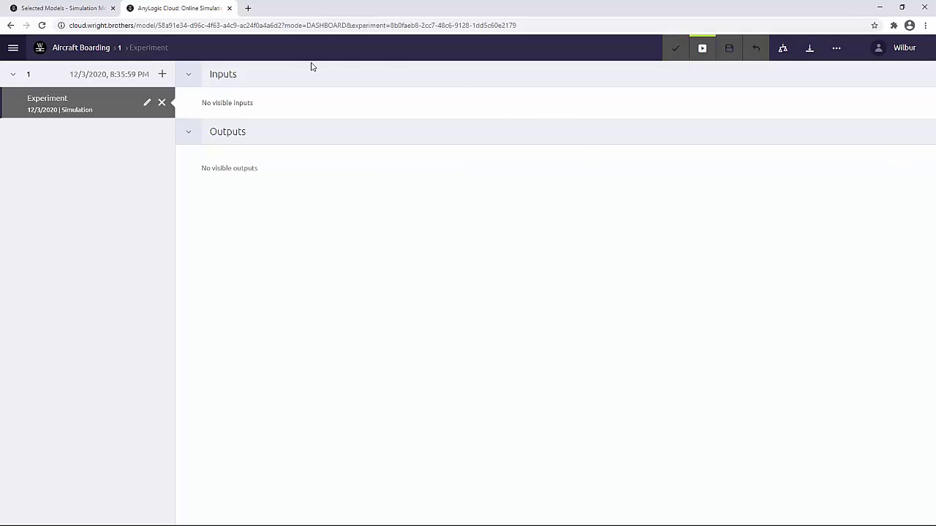
click(879, 7)
In Run Configuration: Main, add numberOfPassengers as an input and boardingComplete as a renamed output.
double_click(65, 89)
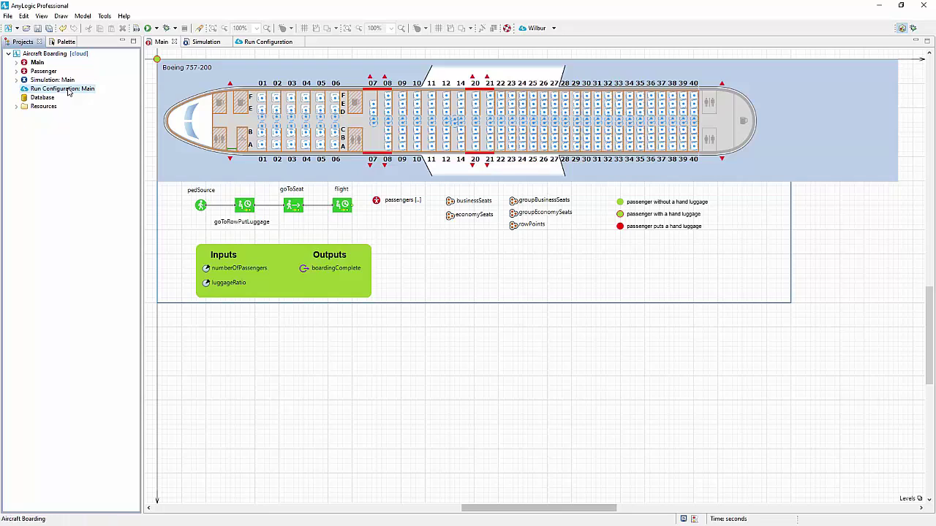
drag(184, 84, 358, 102)
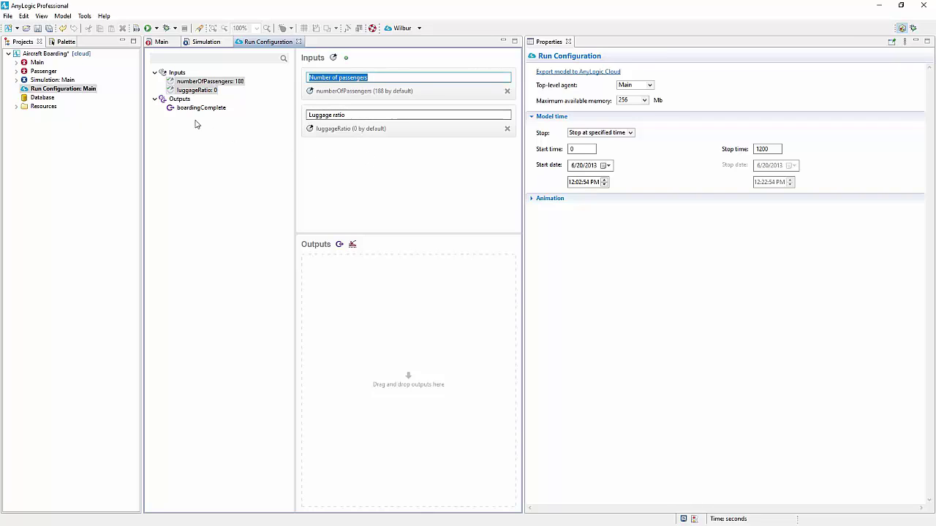
drag(189, 108, 349, 289)
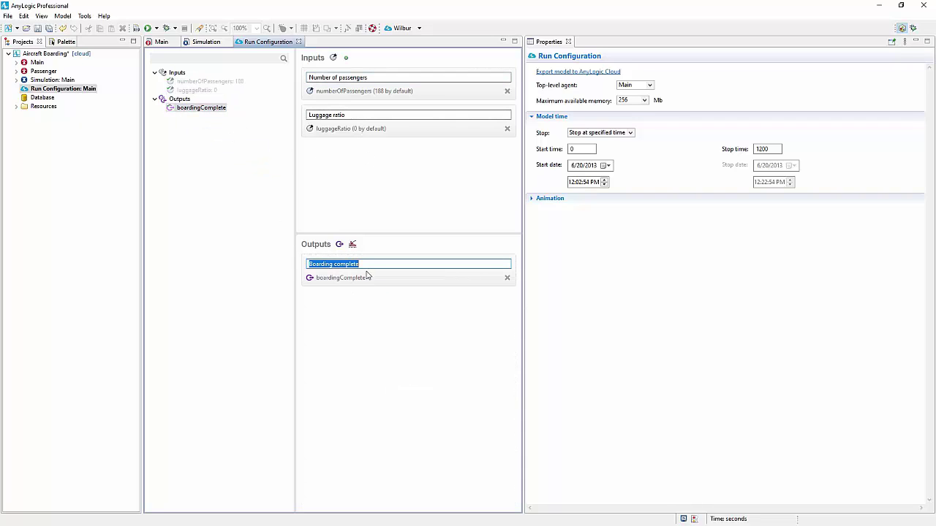
click(373, 265)
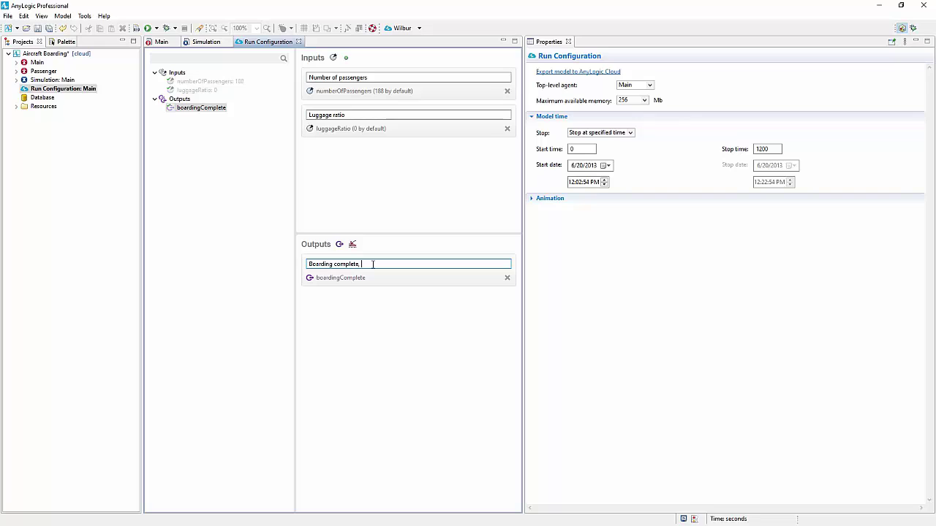
Save the model and export it to AnyLogic Cloud as a new version.
right_click(54, 88)
click(110, 231)
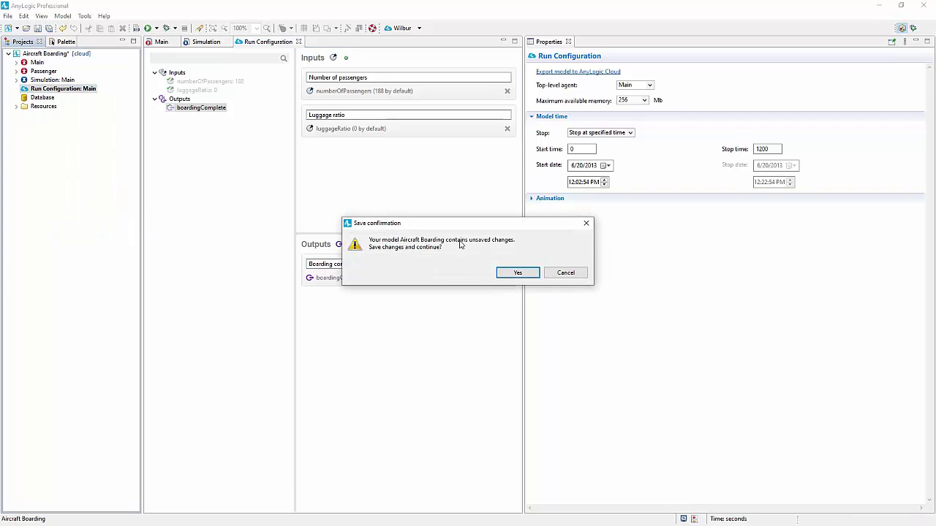
click(521, 274)
click(533, 347)
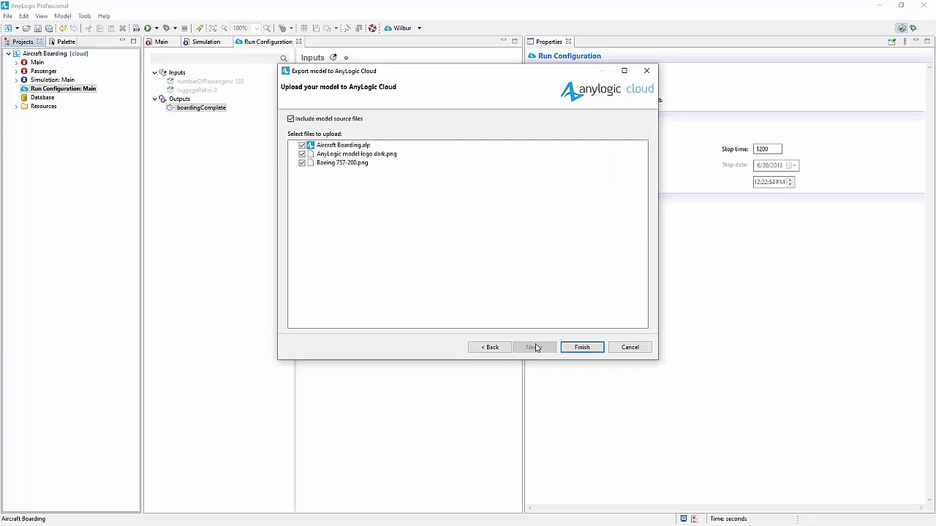
click(582, 347)
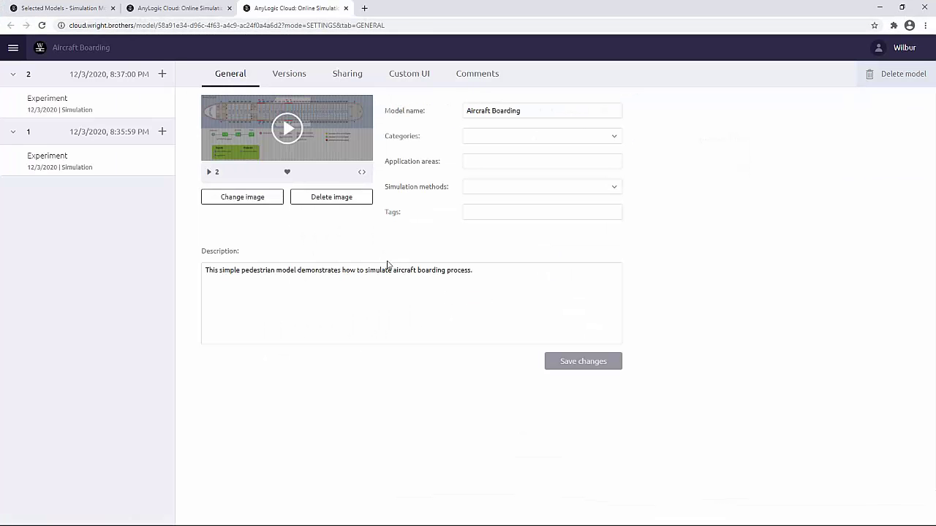
Run the version 2 experiment and select its Boarding complete, min result.
click(277, 70)
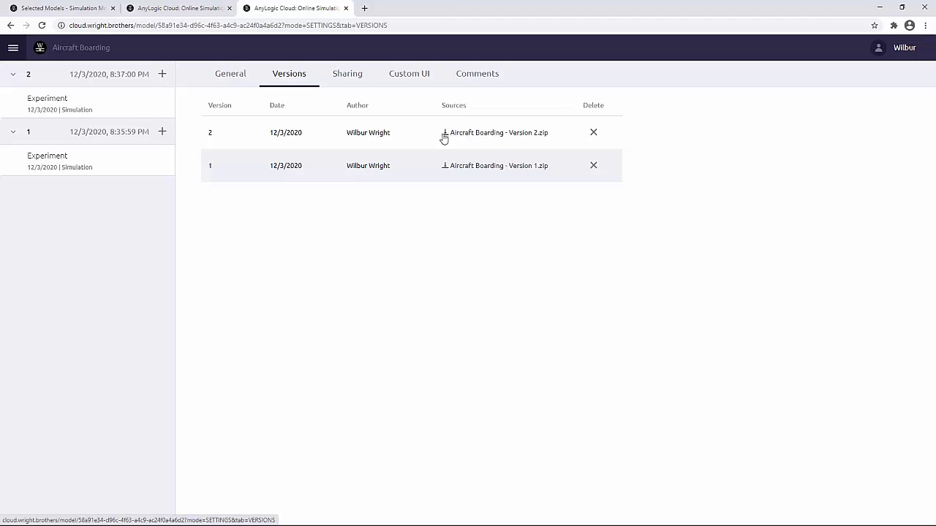
click(93, 107)
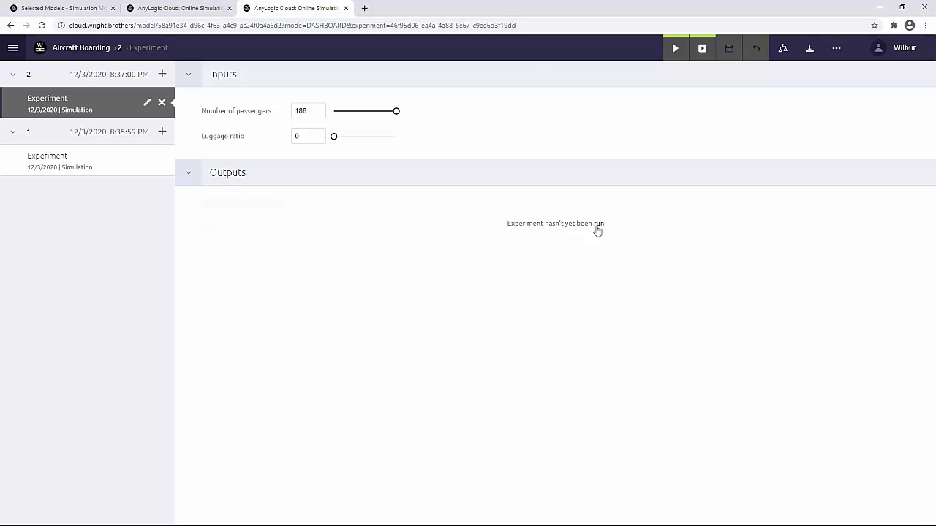
click(598, 224)
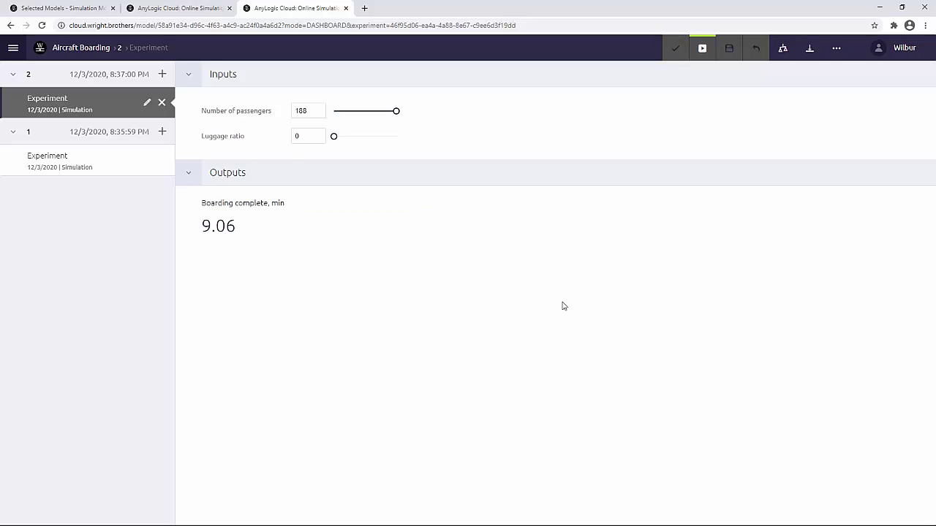
drag(243, 230, 201, 229)
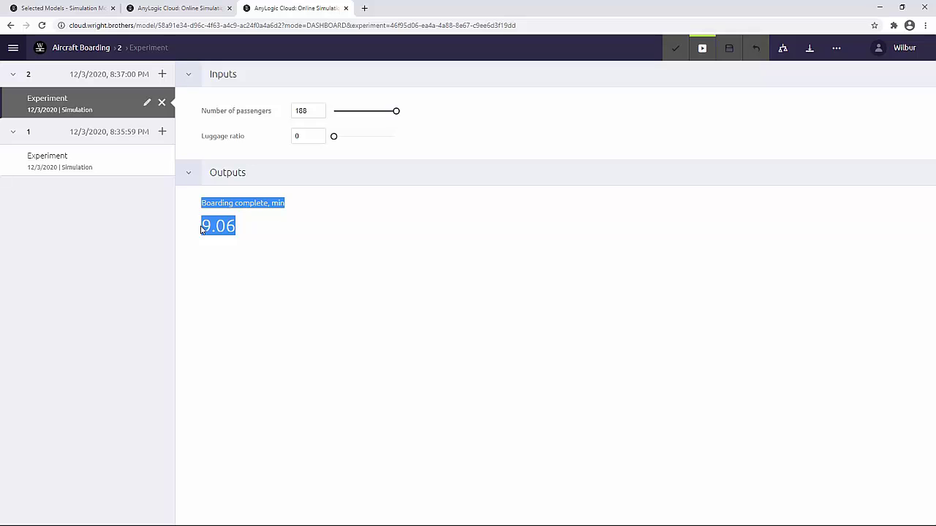
Share the model with a collaborator by e-mail, giving them the Developer role.
click(132, 57)
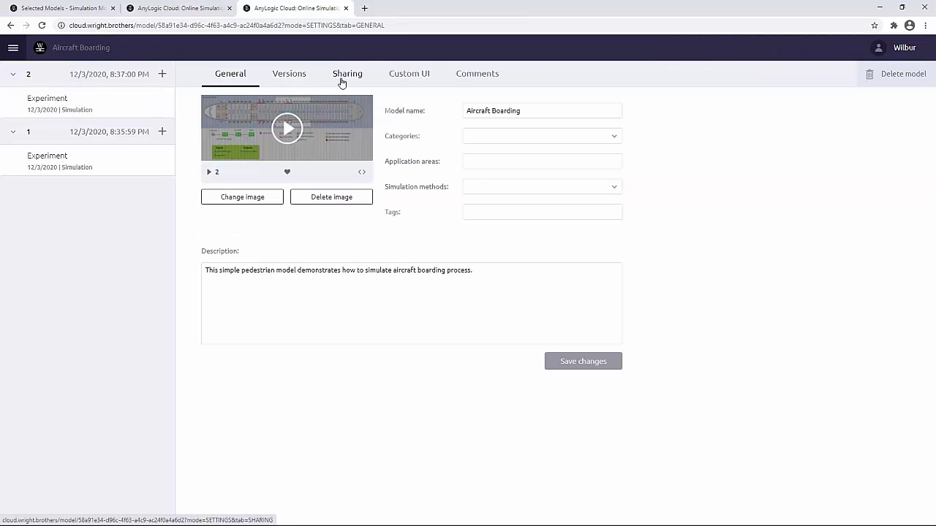
click(341, 76)
click(276, 209)
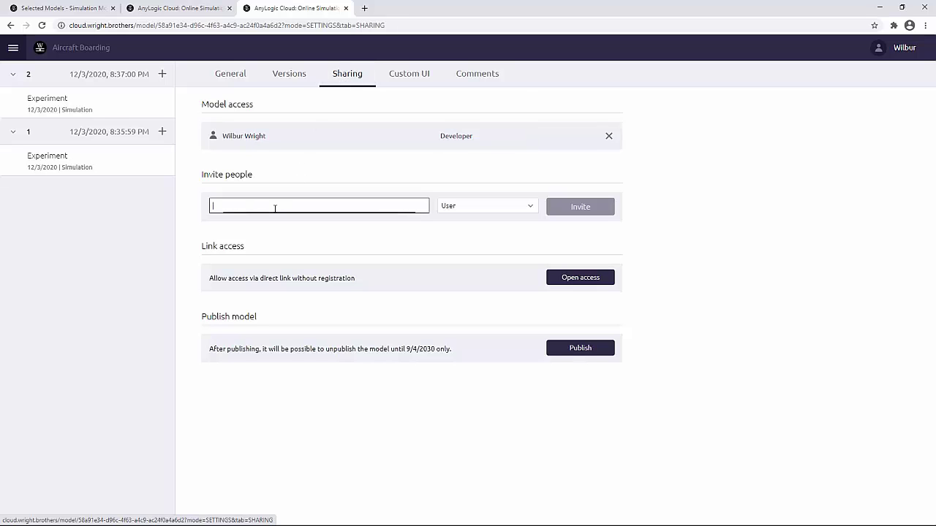
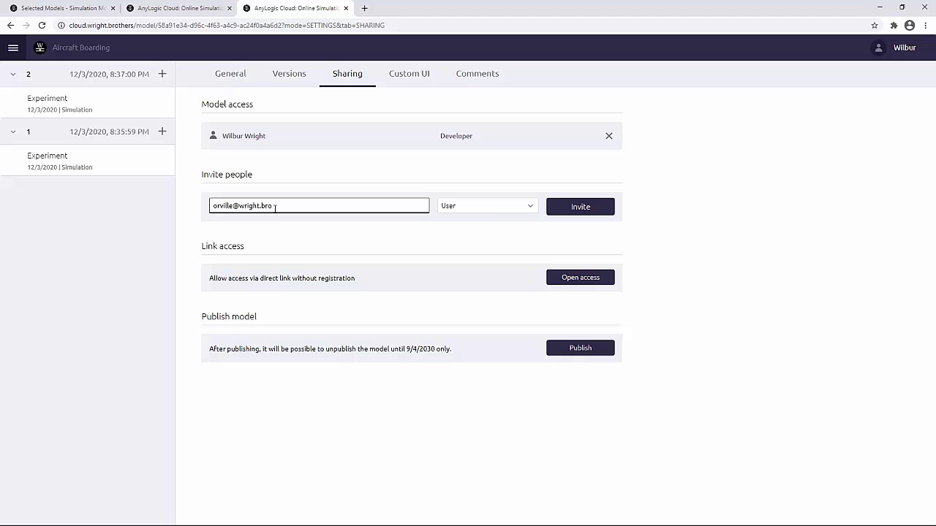
click(485, 207)
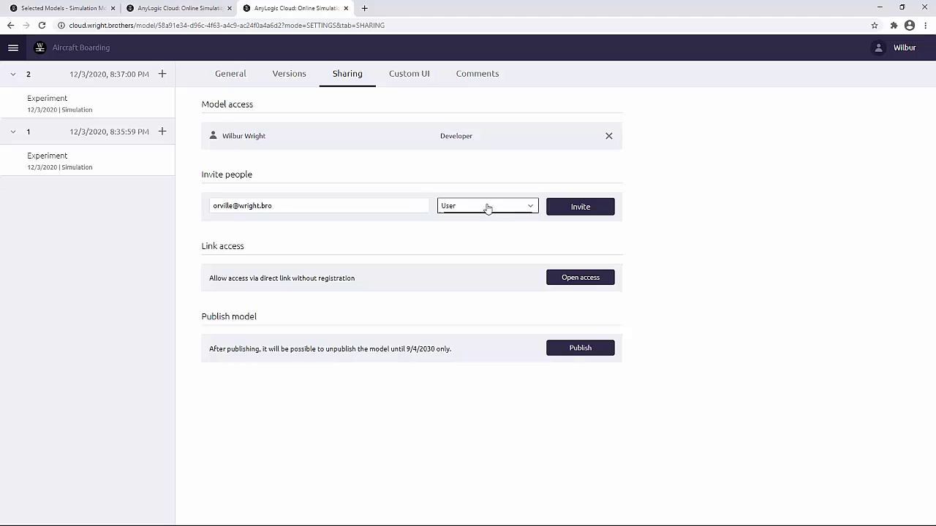
click(475, 183)
click(576, 208)
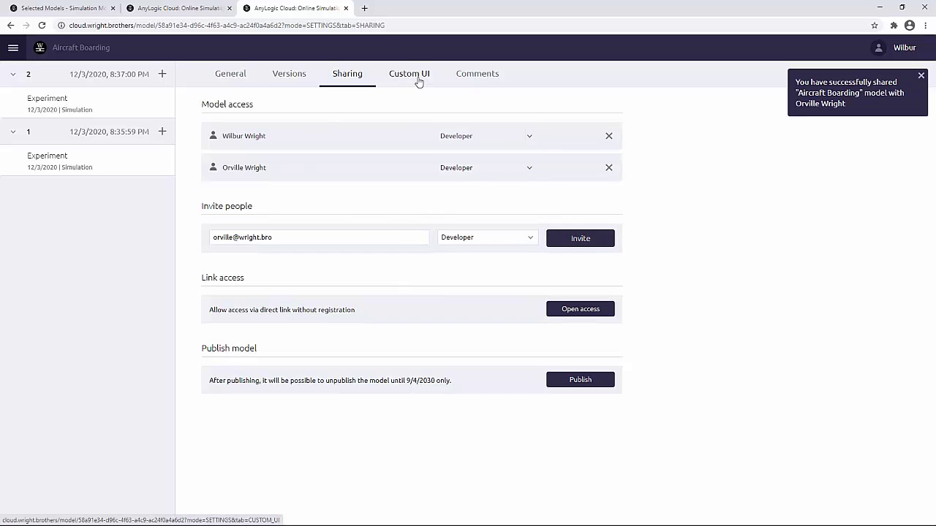
Post a comment asking the colleague to design Monte Carlo experiments, then view the Custom UI page.
click(466, 76)
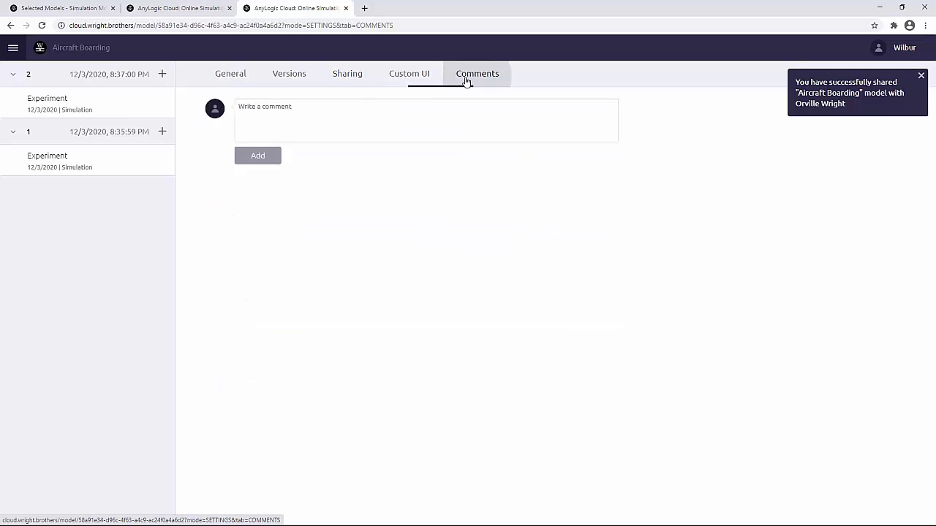
click(370, 111)
text(Dear Orville, please desig)
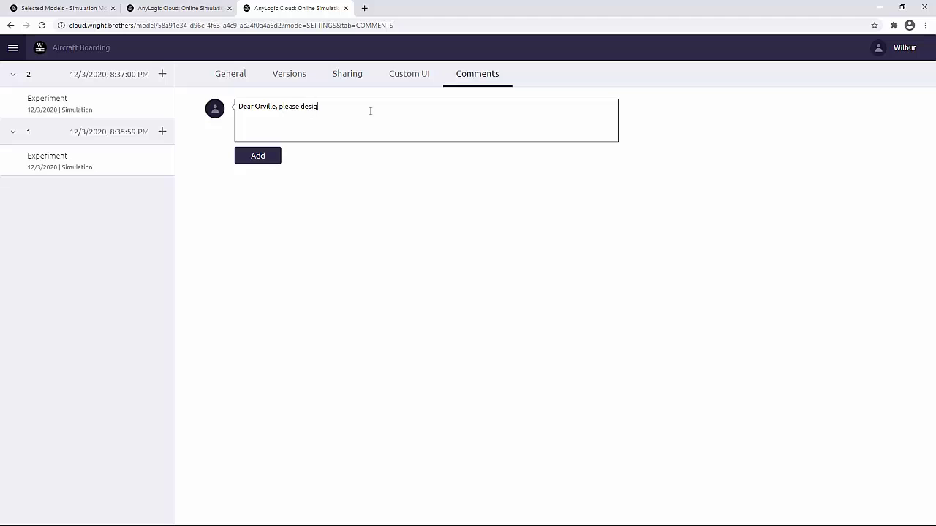
text(n Monte Carlo experiments for this model)
click(247, 159)
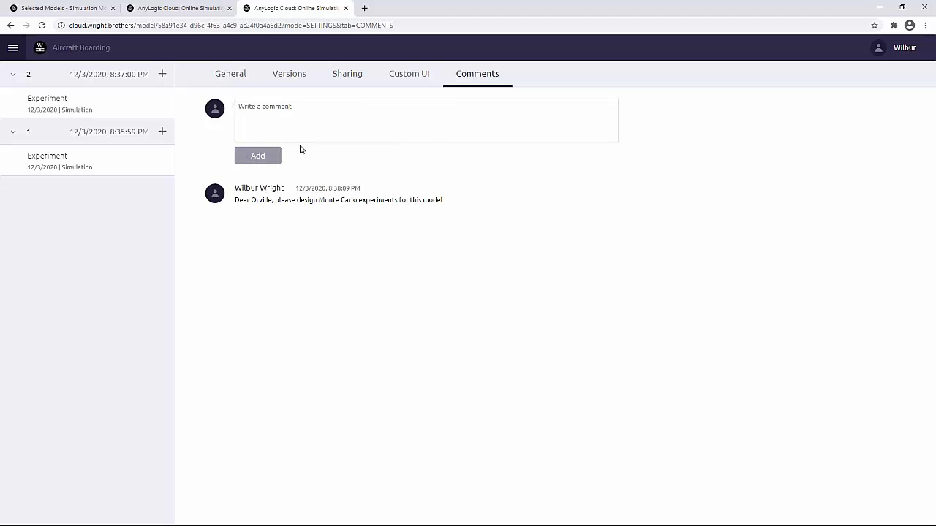
click(409, 75)
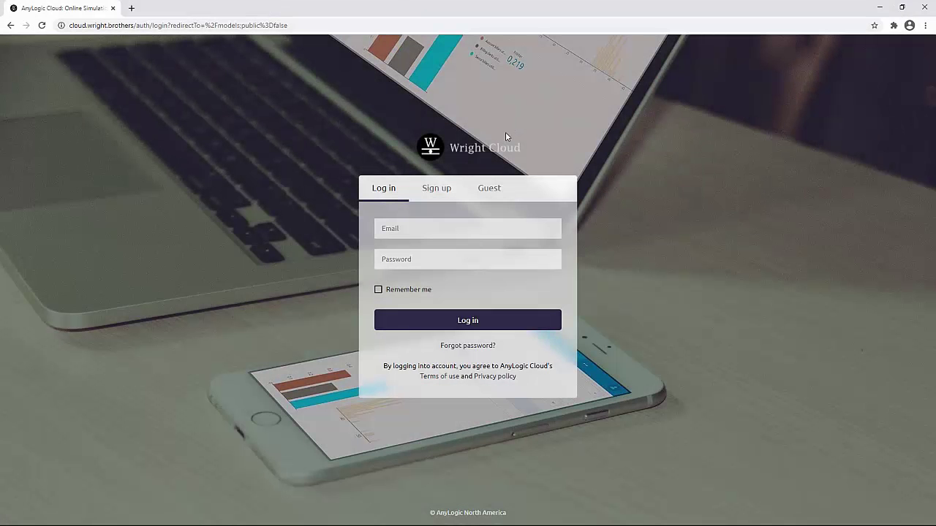
click(434, 228)
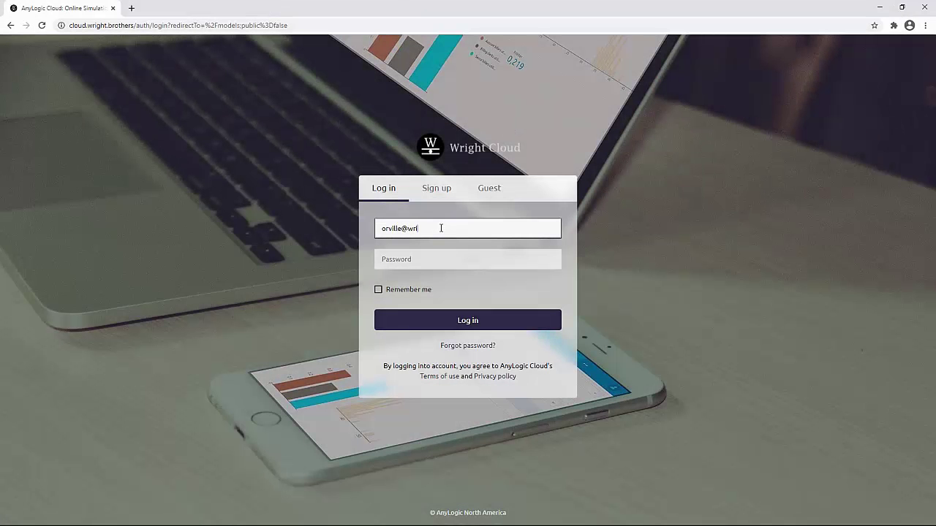
Sign in with the colleague's account and open the shared Aircraft Boarding model.
key(Tab)
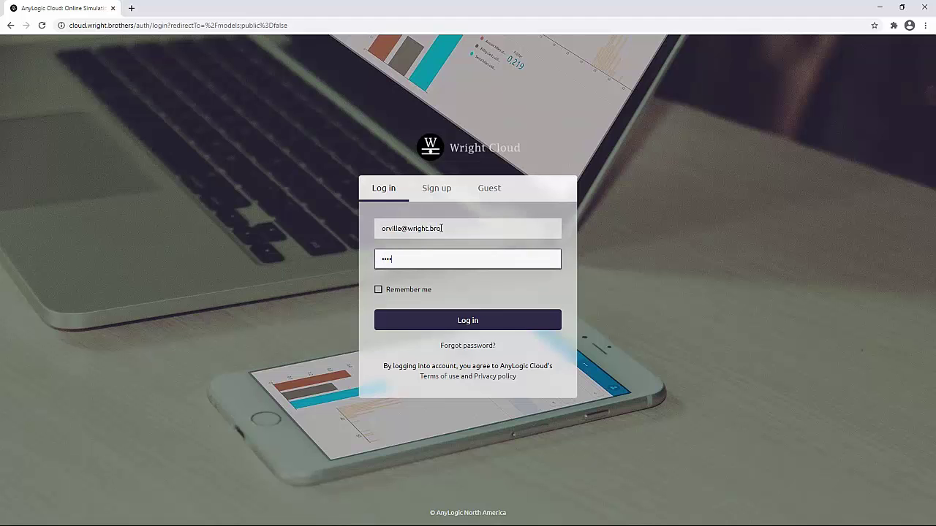
click(452, 326)
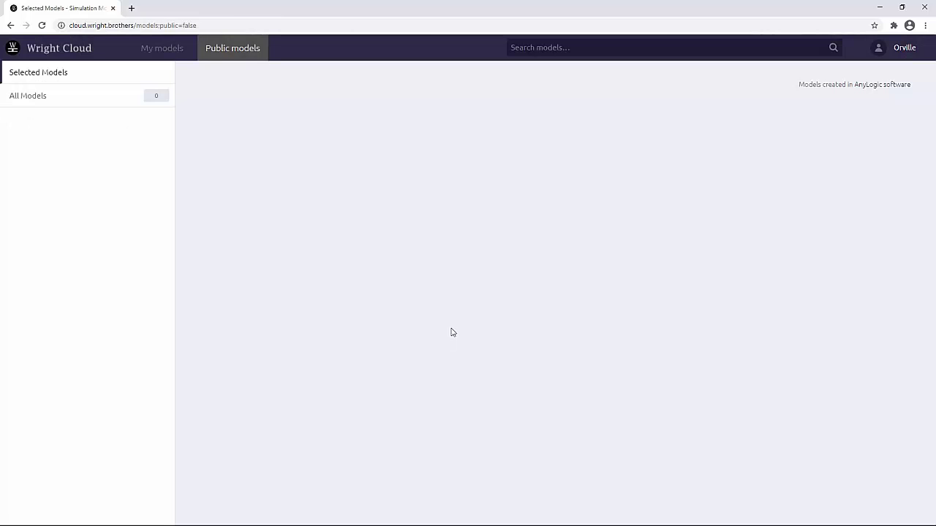
click(184, 54)
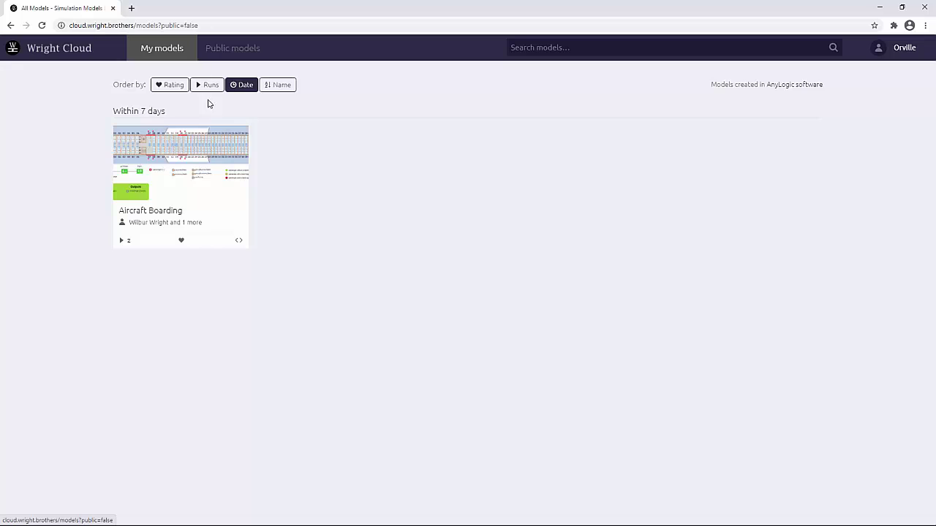
click(197, 187)
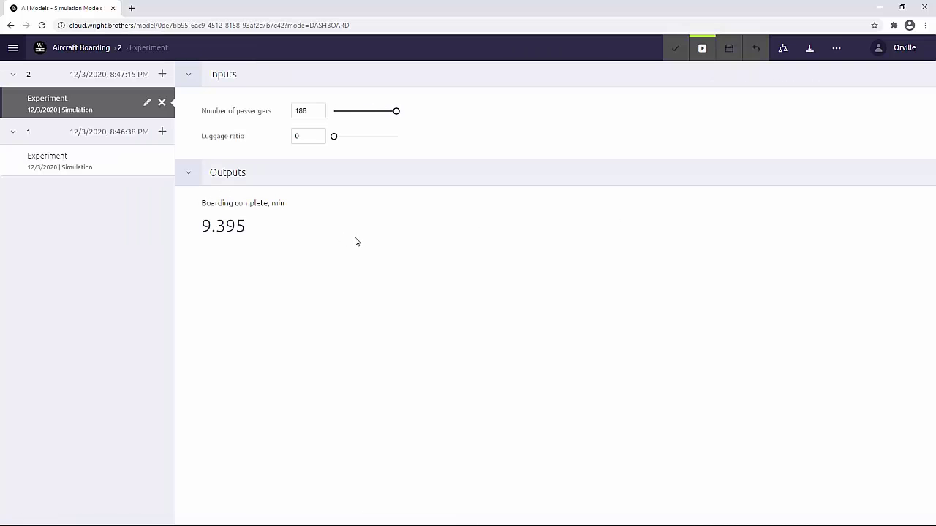
Rename the version 2 experiment to 'Luggage ratio = 0'.
click(147, 104)
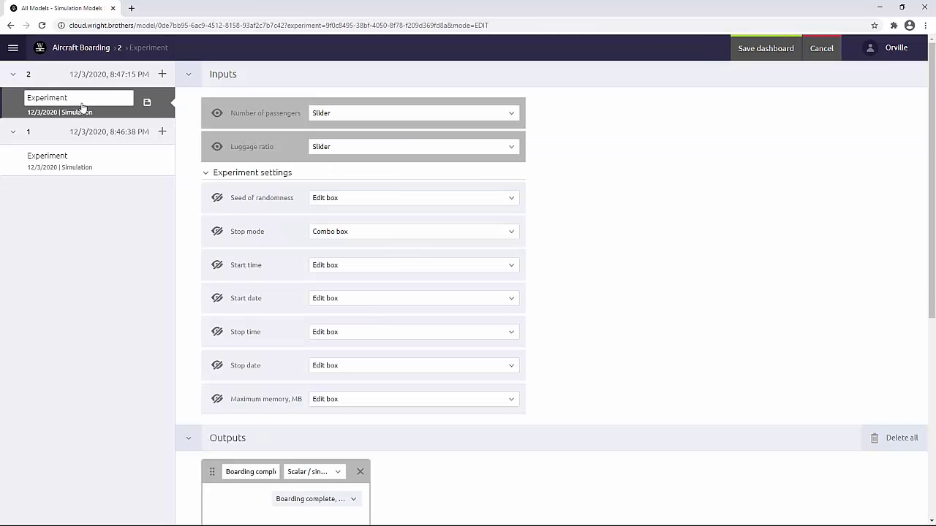
drag(77, 96, 2, 103)
text(Lugg)
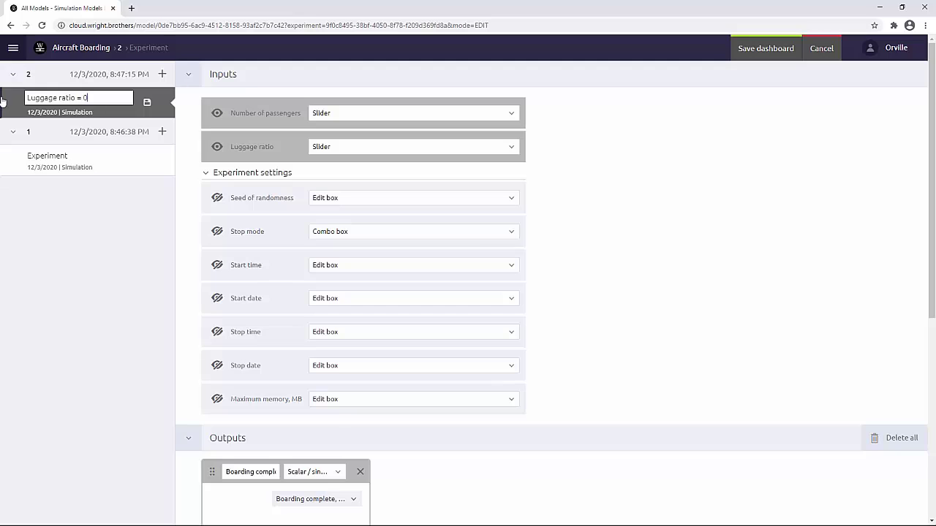
text(age ratio = 0)
click(149, 104)
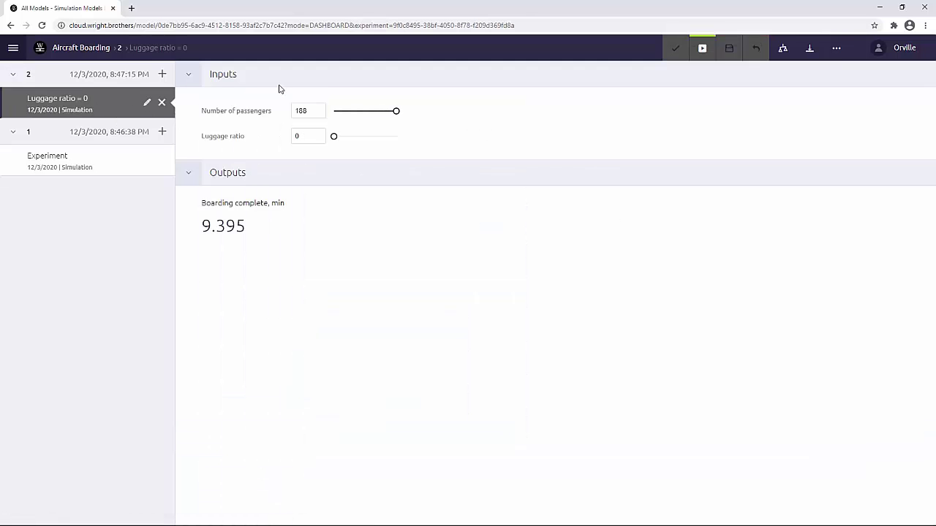
click(163, 76)
Create a 'Luggage ratio = 1' experiment with luggage ratio 1 and run it.
double_click(432, 256)
text(Lugg)
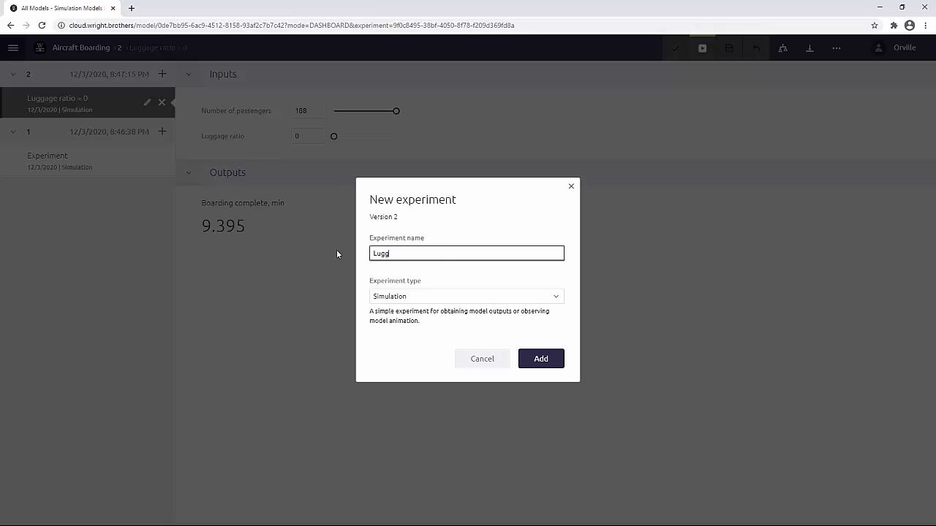
text(age ratio = 1)
click(538, 361)
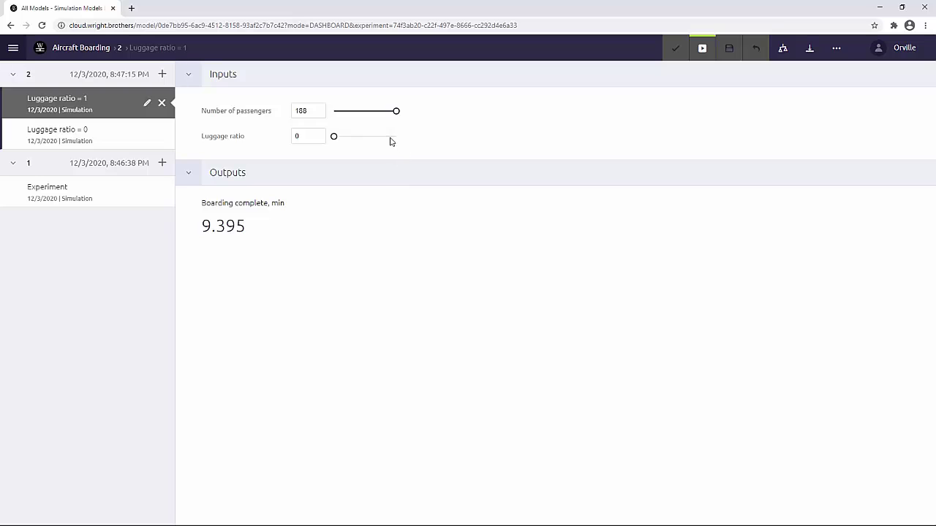
drag(391, 142, 427, 140)
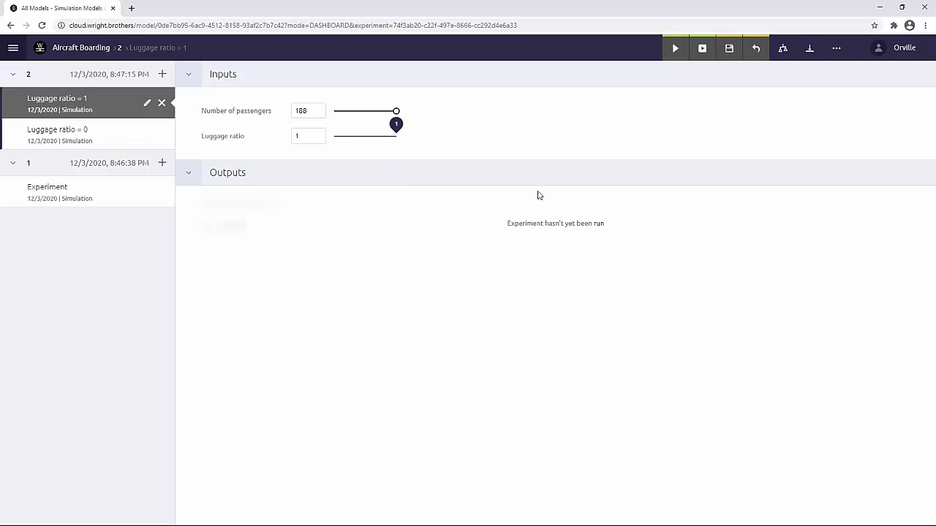
click(599, 228)
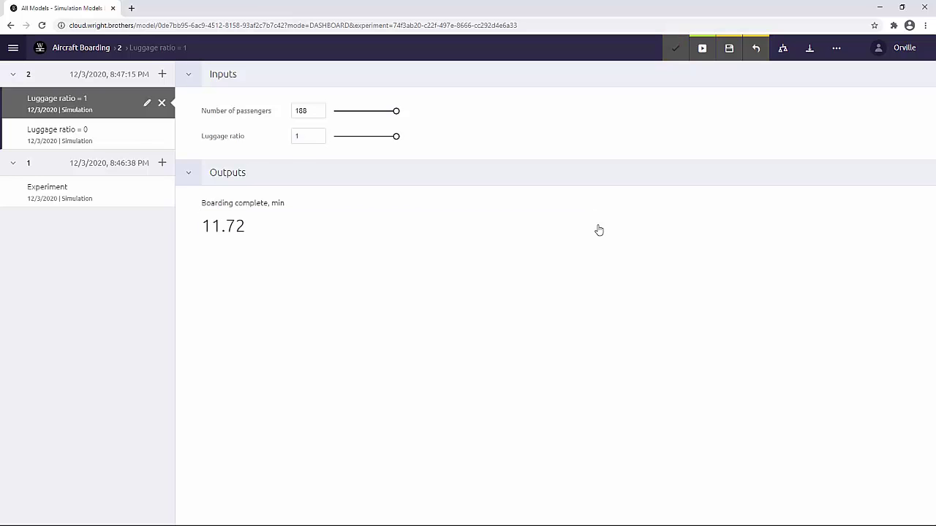
Compare its 11.72-minute boarding time against the Luggage ratio = 0 result of 9.395.
click(782, 48)
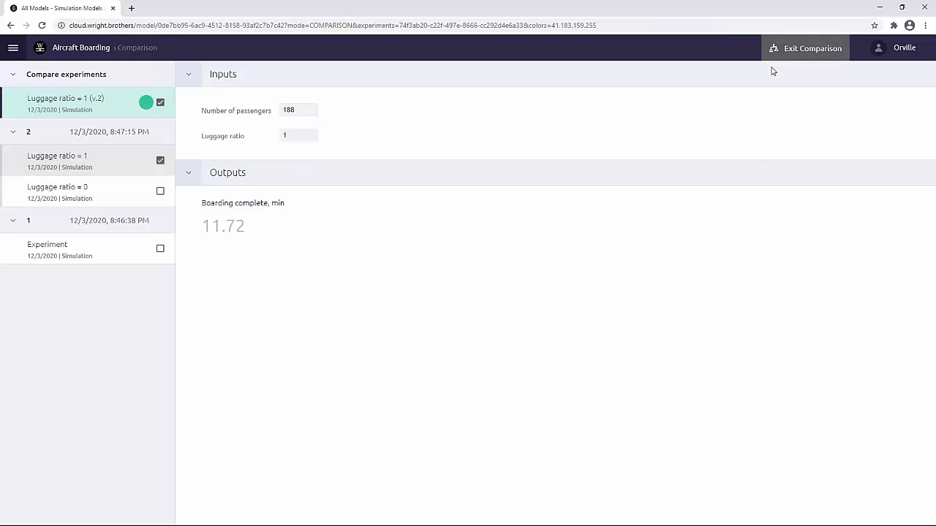
click(160, 191)
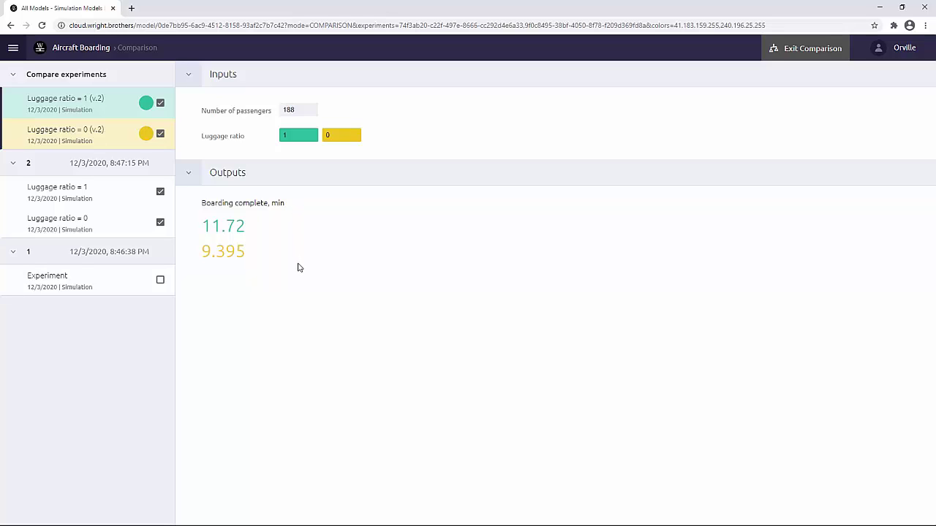
click(779, 46)
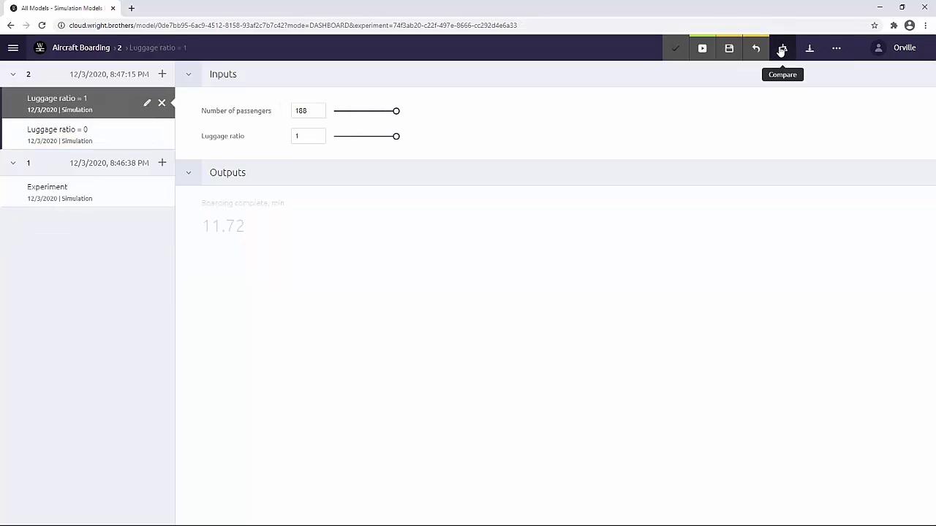
Add a Monte Carlo 1st order experiment named 'MonteCarlo Luggage ratio = 0' to version 2.
click(161, 74)
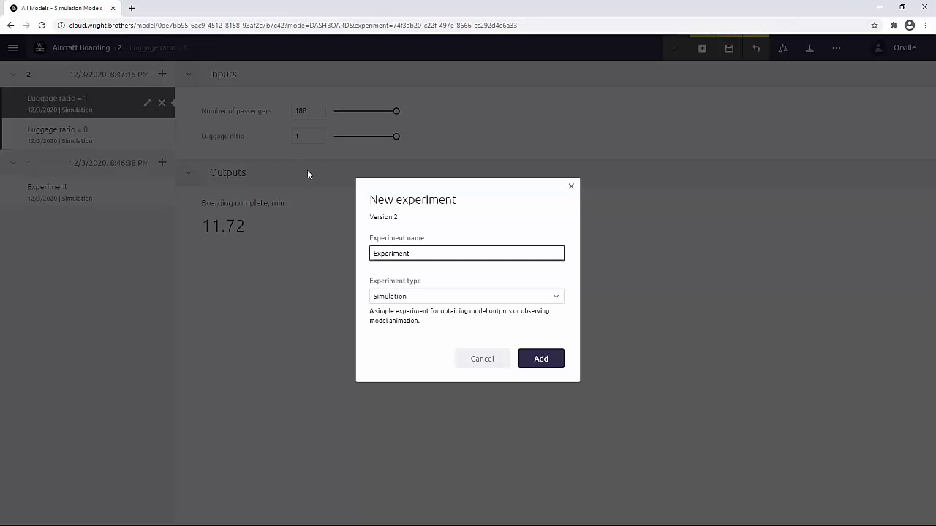
click(426, 296)
click(429, 328)
double_click(391, 252)
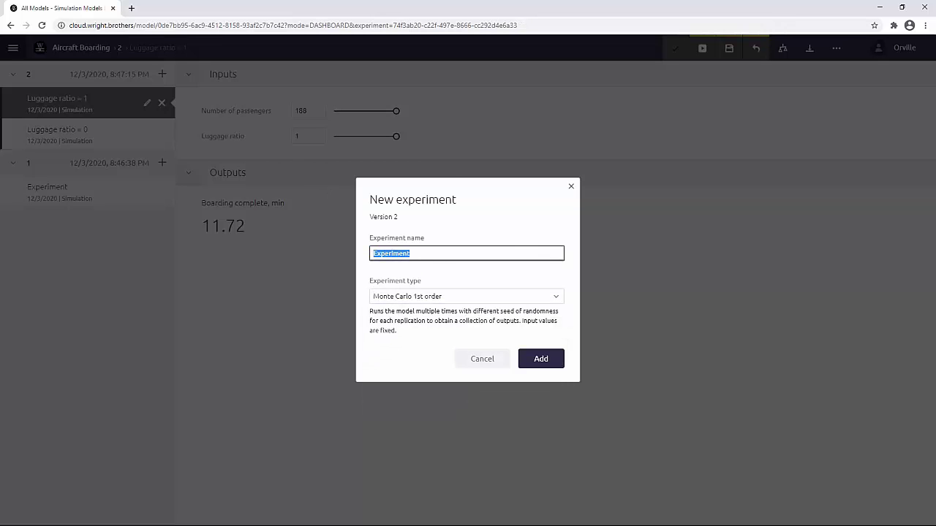
text(MonteCarlo Luggage ratio = 0)
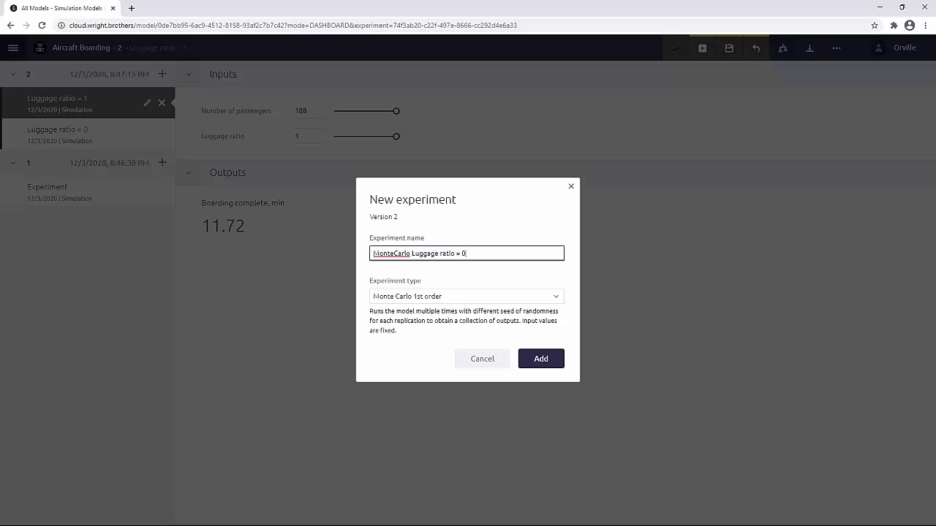
click(554, 359)
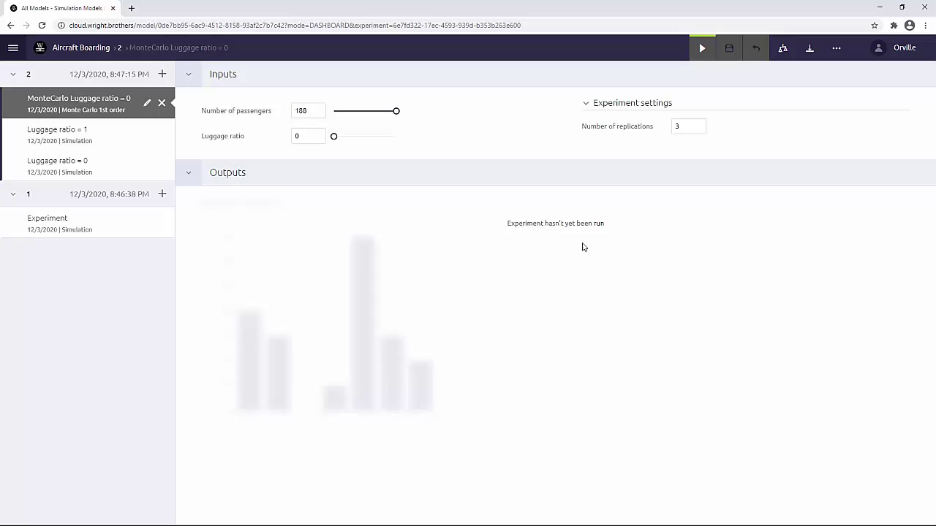
Run it with 40 replications and go to the admin panel's status page.
drag(692, 131, 662, 132)
text(40)
key(Return)
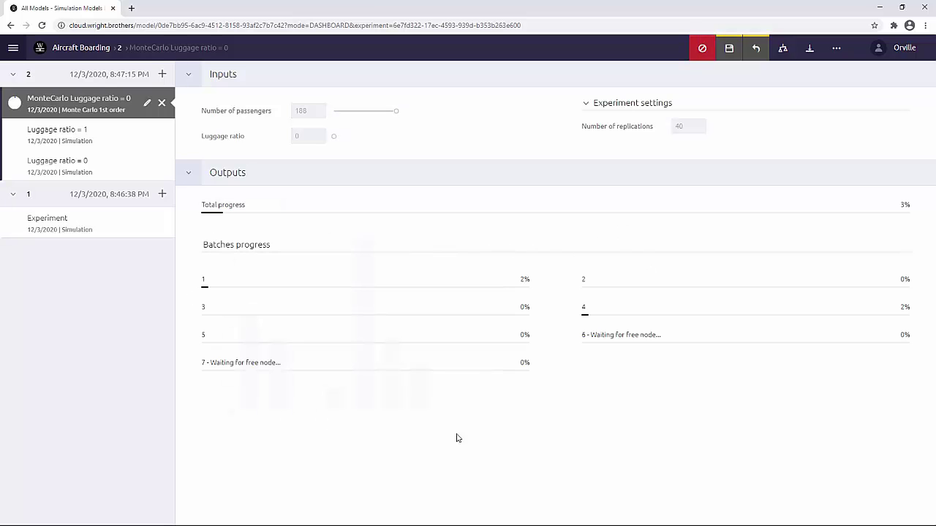
click(906, 49)
click(871, 100)
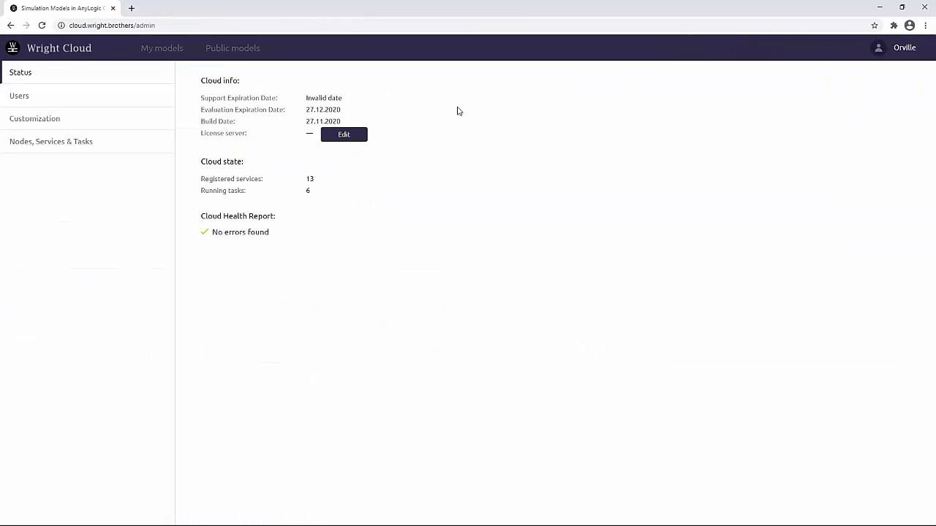
Check the running tasks under Nodes, Services & Tasks, then return to the model's boarding-time histogram.
click(110, 149)
click(289, 73)
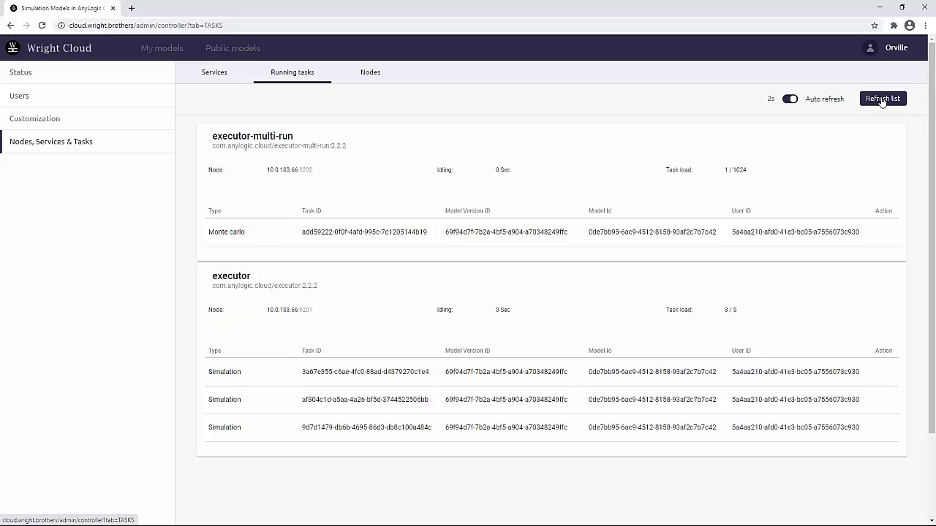
click(172, 53)
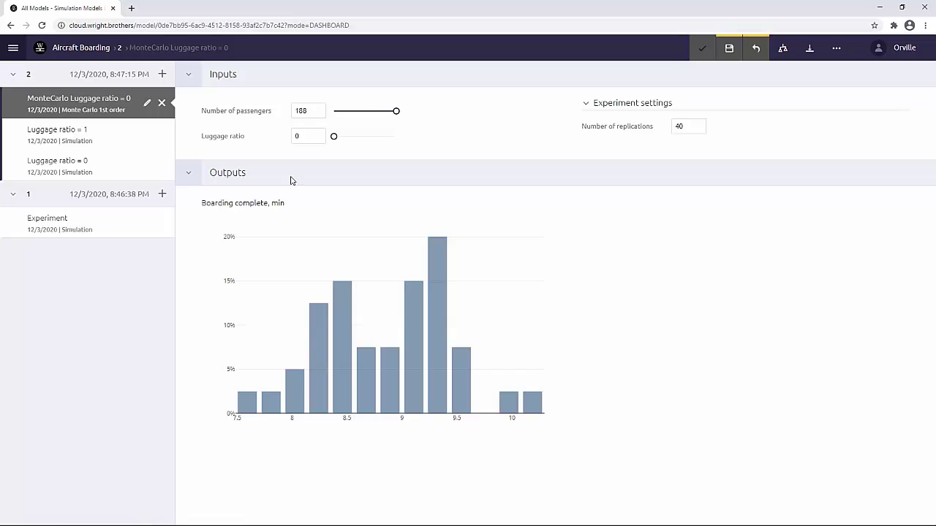
Add a Monte Carlo 1st order experiment named 'MonteCarlo Luggage Ratio = 1'.
mouse_move(248, 403)
mouse_move(529, 395)
click(162, 73)
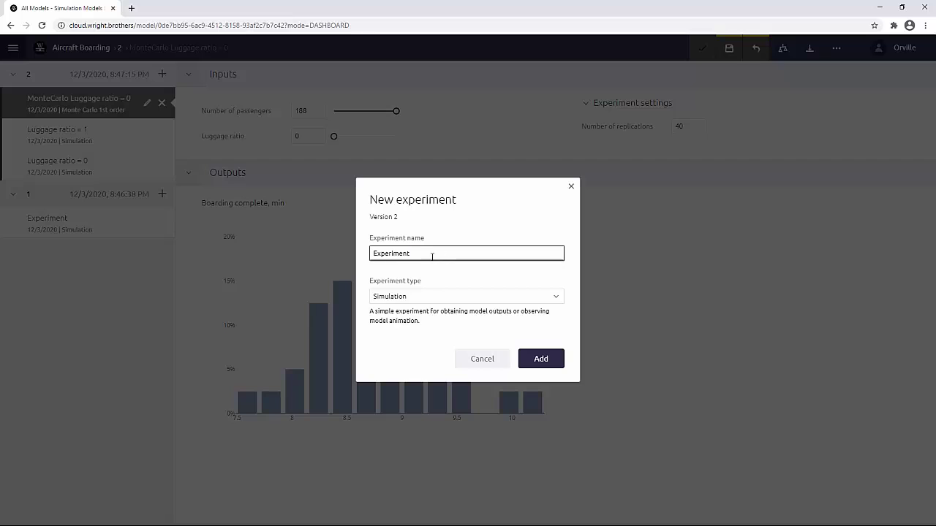
text(MonteCarlo Luggage Ratio = 1)
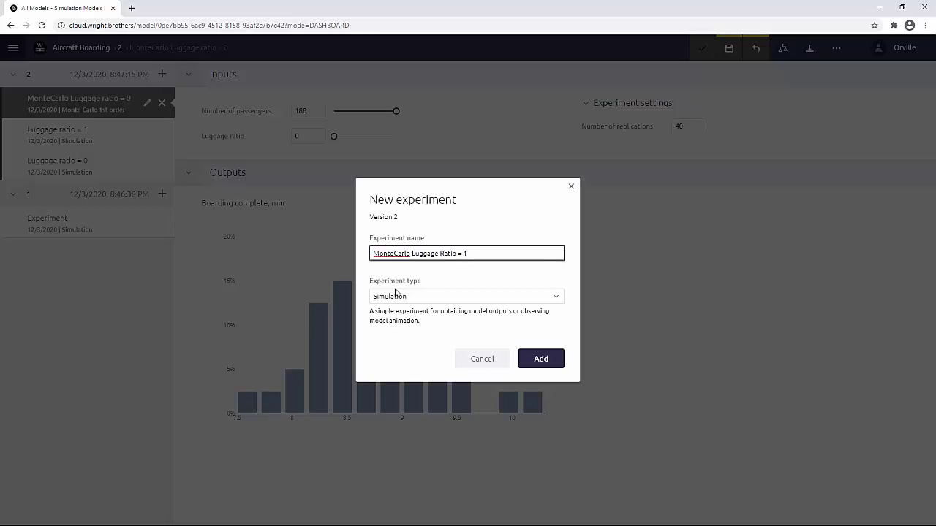
click(398, 296)
click(407, 329)
click(532, 357)
Set luggage ratio to 1 with 40 replications and run it.
drag(334, 136, 439, 142)
drag(686, 131, 666, 130)
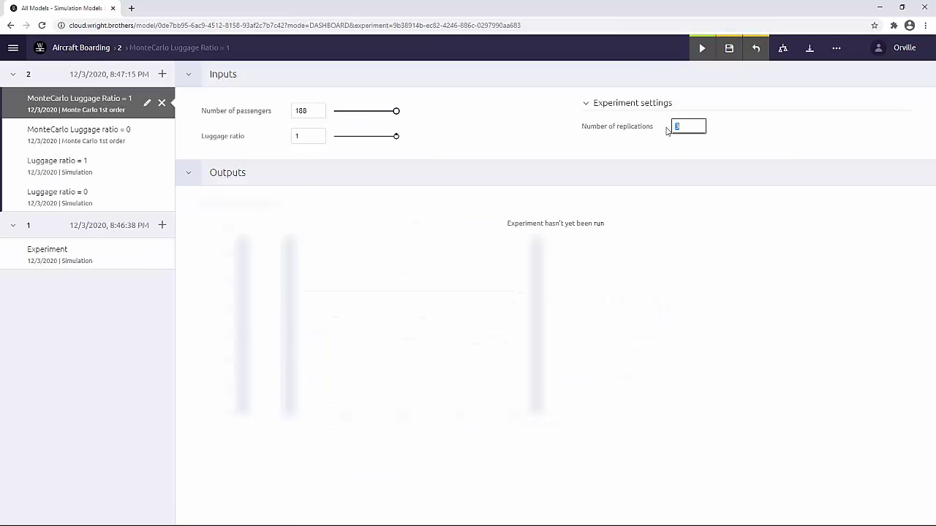
key(Return)
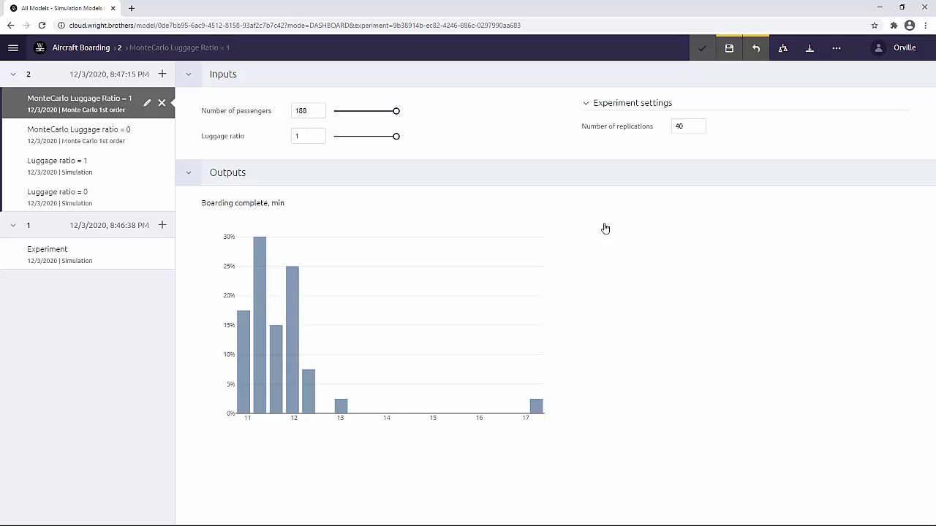
Compare its results with the MonteCarlo Luggage ratio = 0 experiment.
click(783, 48)
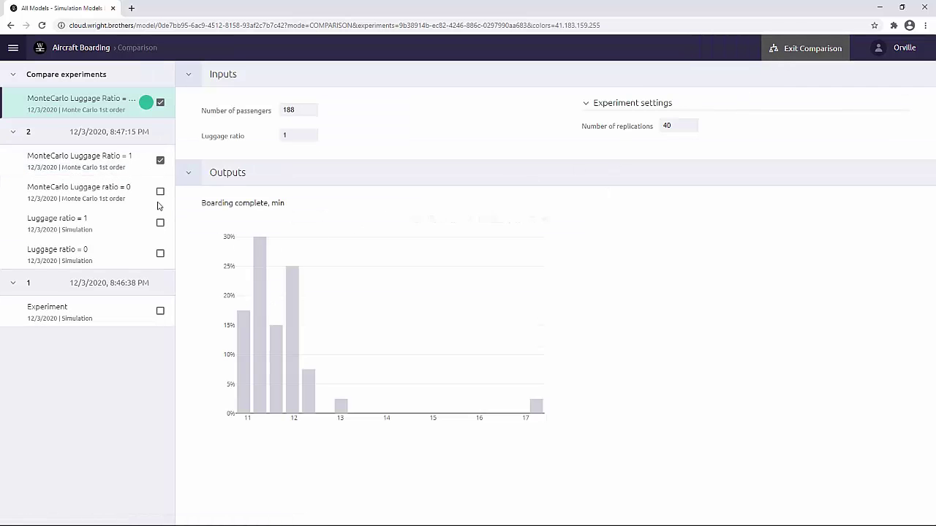
click(160, 191)
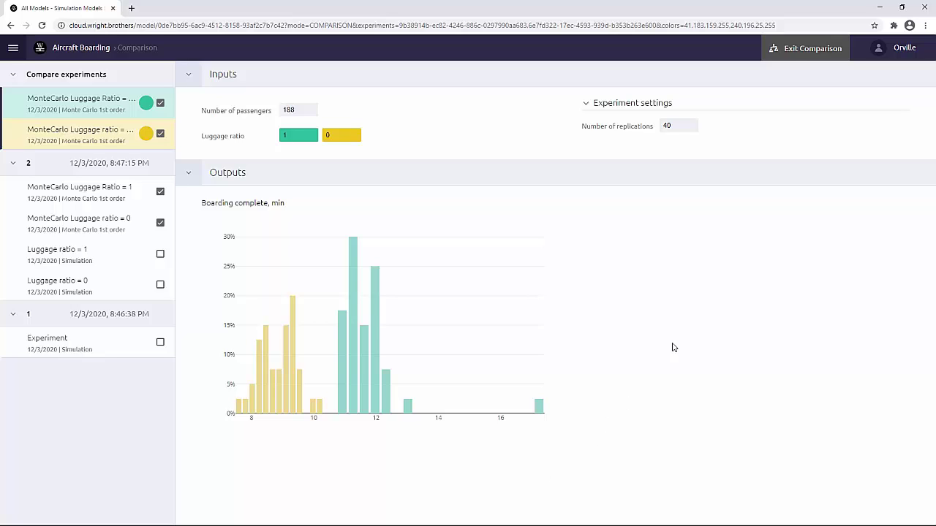
click(791, 56)
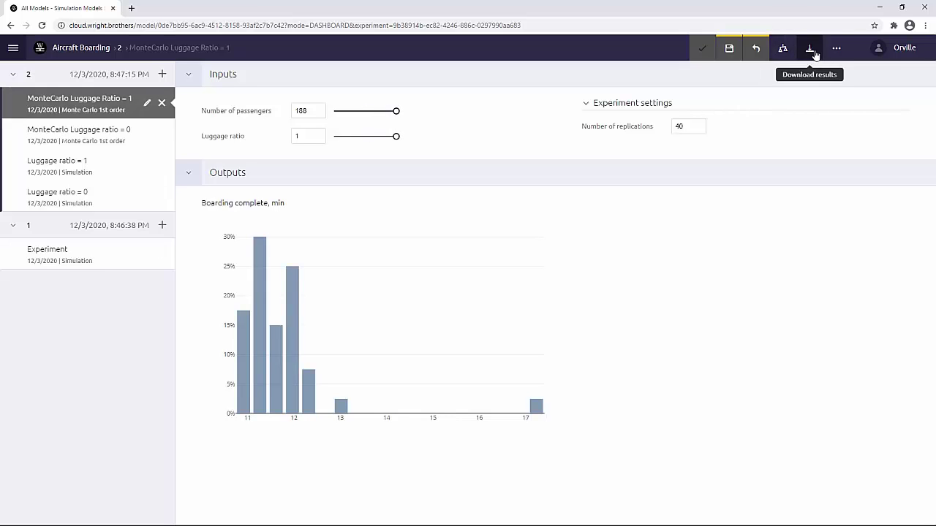
click(809, 48)
Export the experiment results to XLSX and check the passenger count and luggage ratio inputs.
click(764, 72)
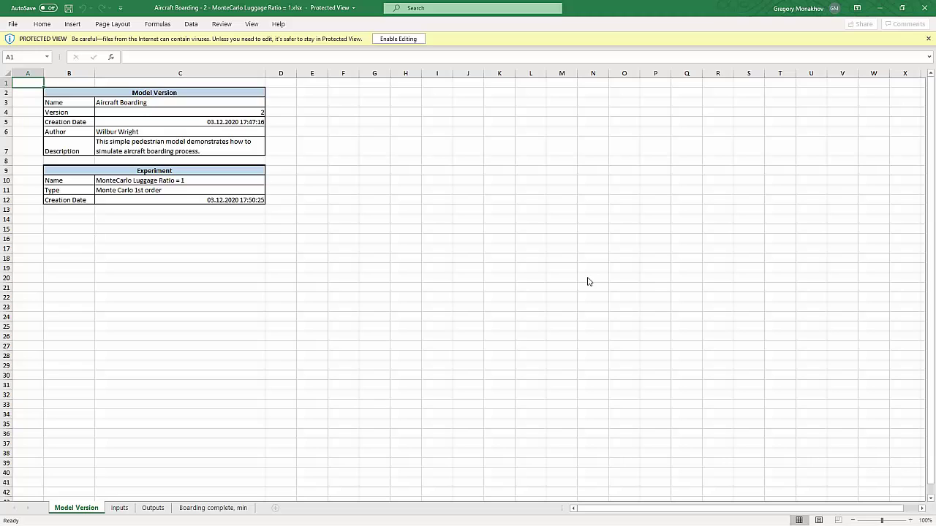
click(119, 508)
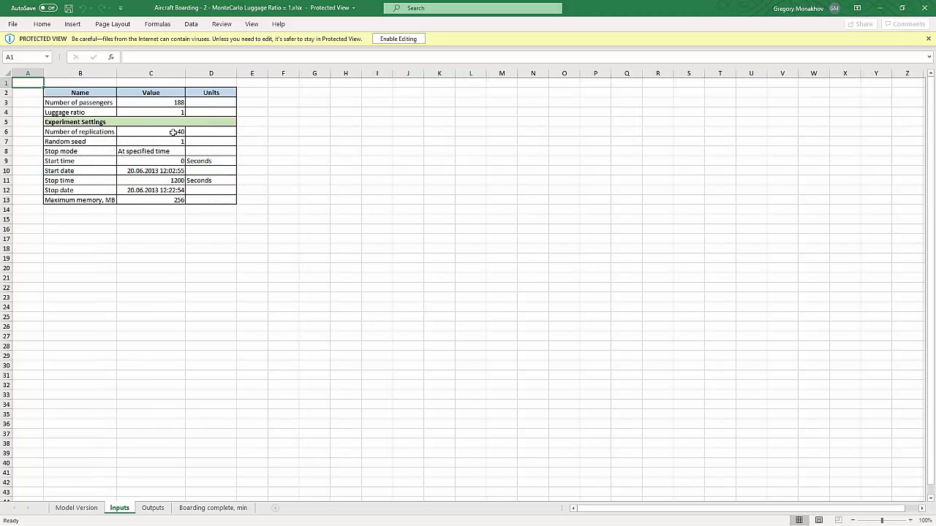
click(170, 103)
click(165, 114)
Review the Boarding complete, min histogram's From values, then return to the browser dashboard.
click(155, 508)
click(127, 104)
click(78, 113)
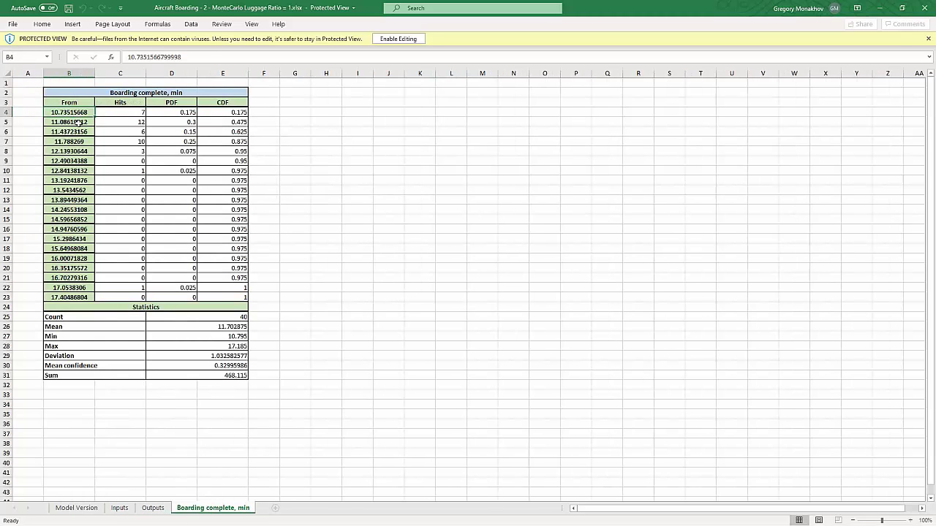
click(78, 132)
click(78, 152)
click(77, 161)
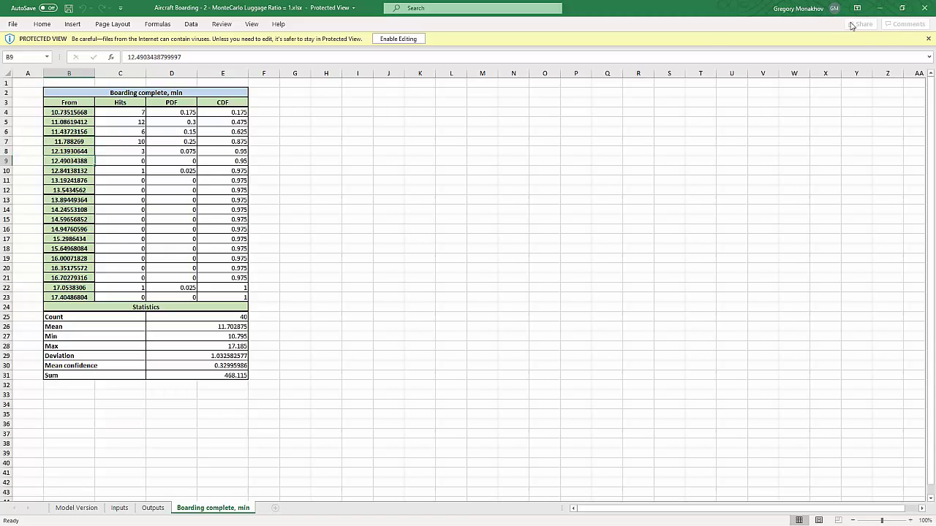
click(879, 8)
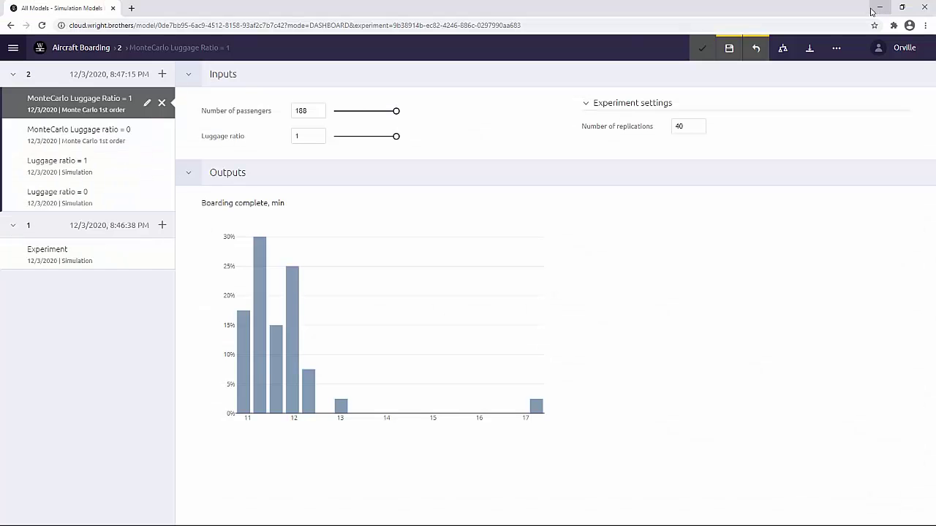
click(811, 49)
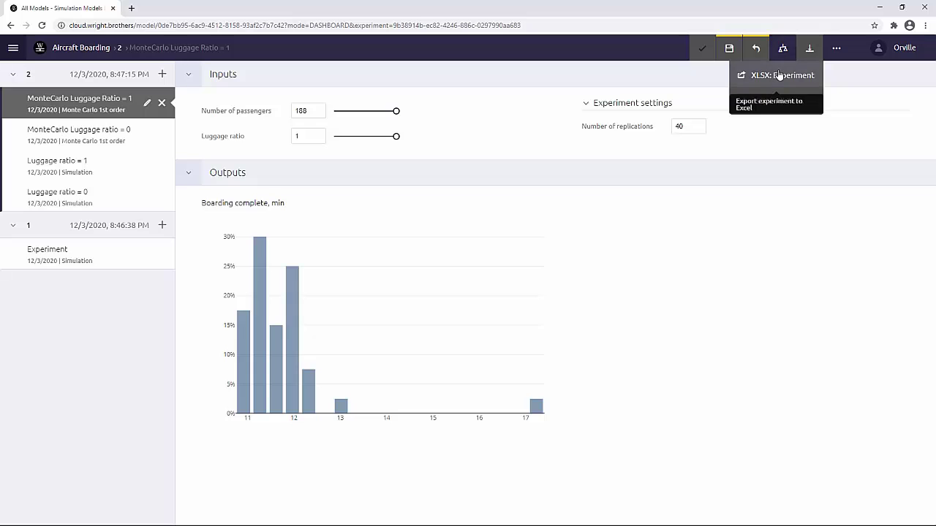
Download all runs as JSON and open Aircraft Boarding_-_2_-_All_Runs(1).json in a tab.
click(779, 102)
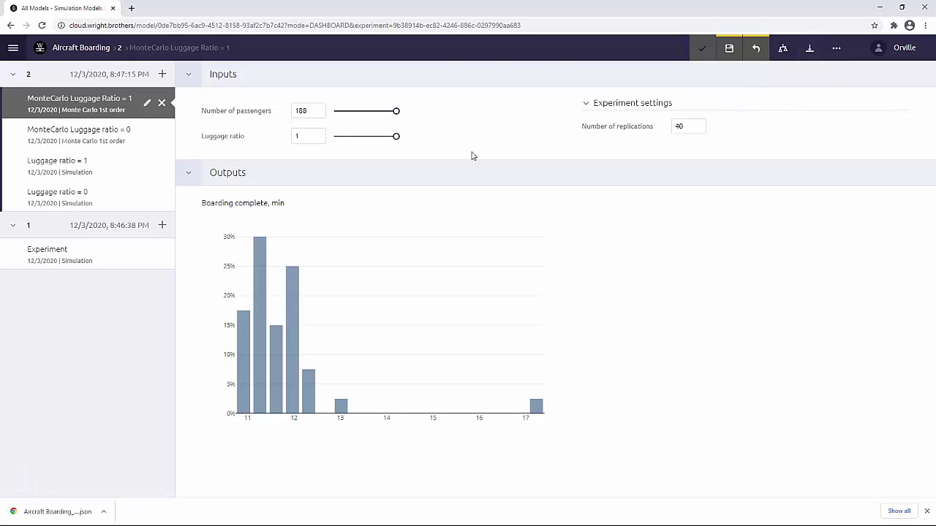
click(67, 511)
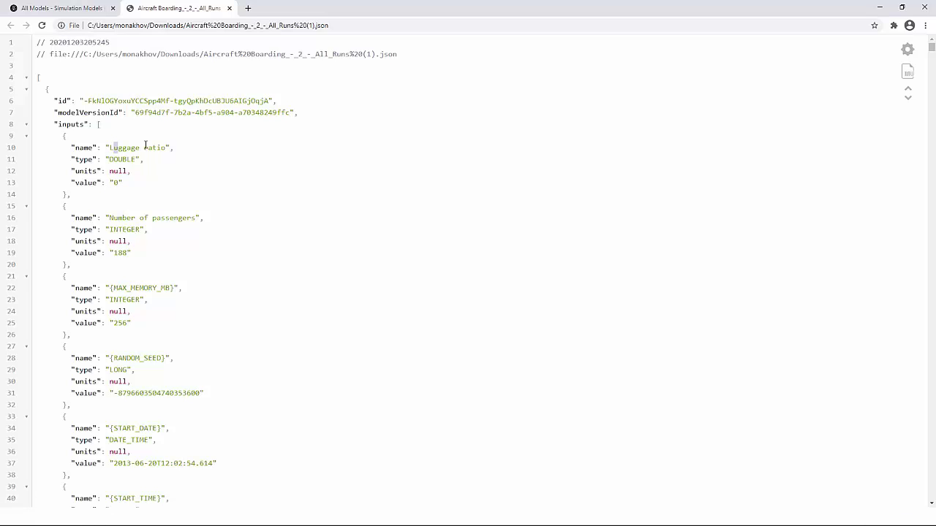
Inspect the first run's luggage ratio 0, 188 passengers and memory 256, then fold its inputs and outputs.
drag(110, 147, 168, 147)
double_click(115, 182)
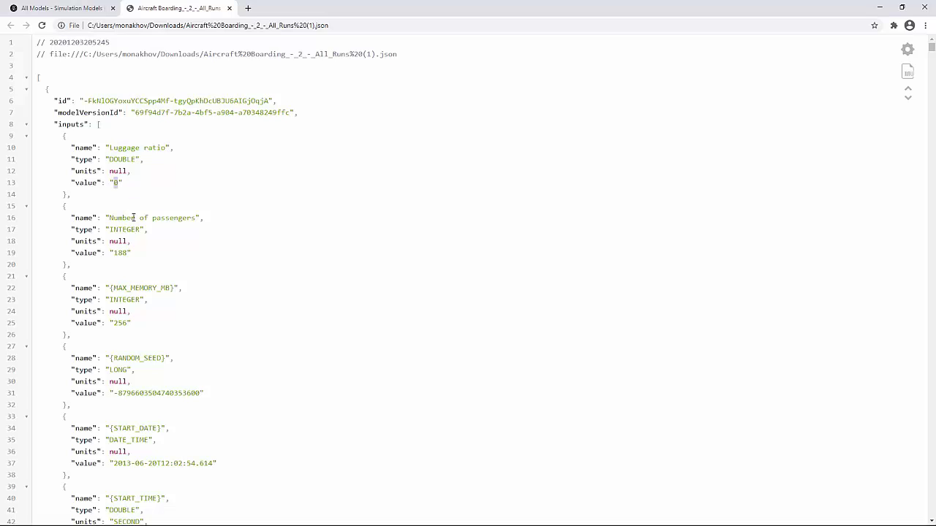
double_click(119, 253)
double_click(117, 323)
click(26, 126)
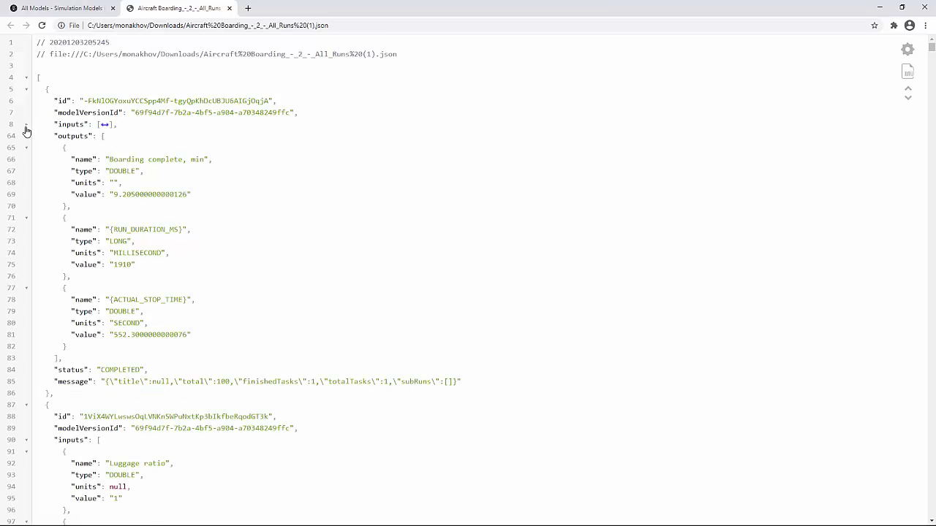
drag(109, 159, 204, 160)
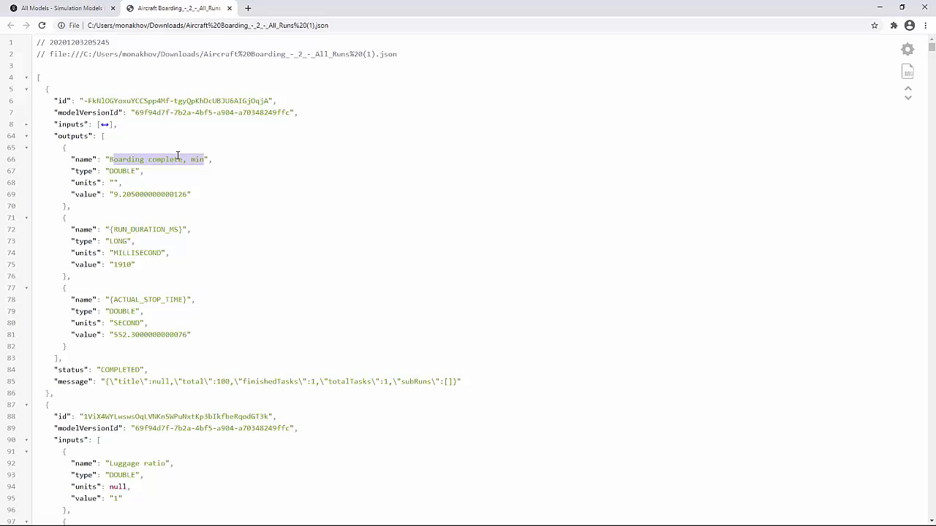
click(27, 138)
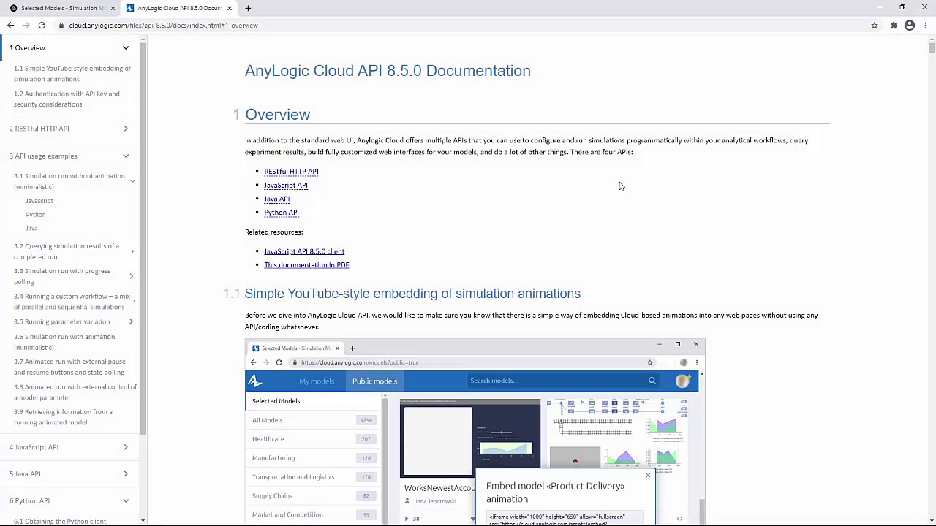
Go to the Python API section of the documentation and look at its pip install command.
drag(284, 25, 62, 31)
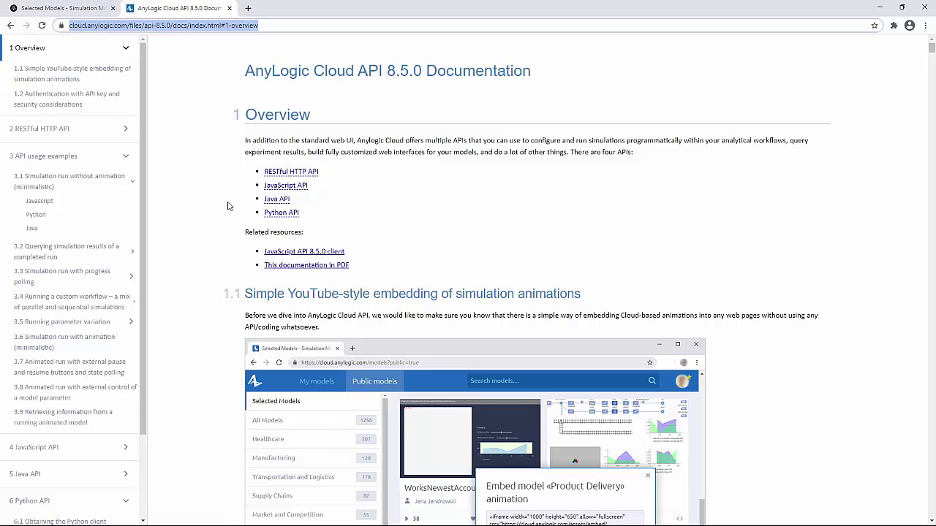
double_click(294, 213)
drag(278, 213, 274, 213)
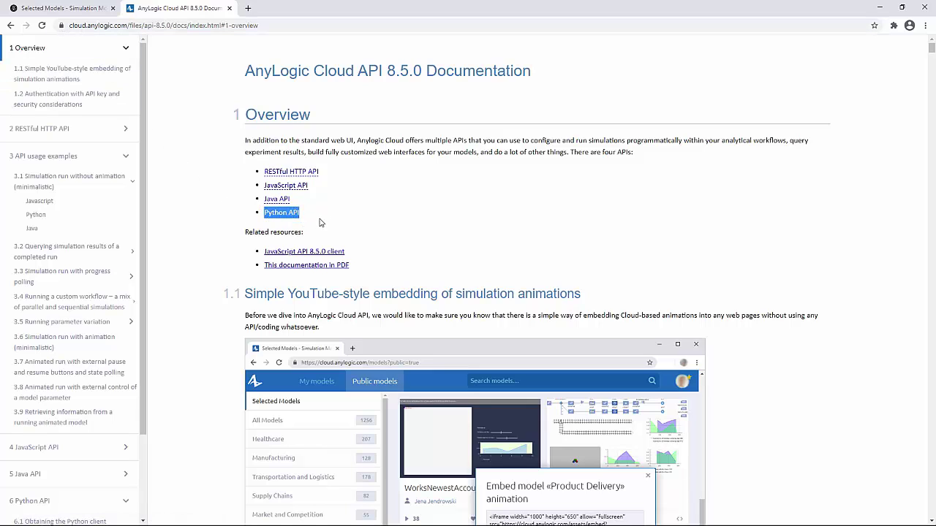
click(290, 213)
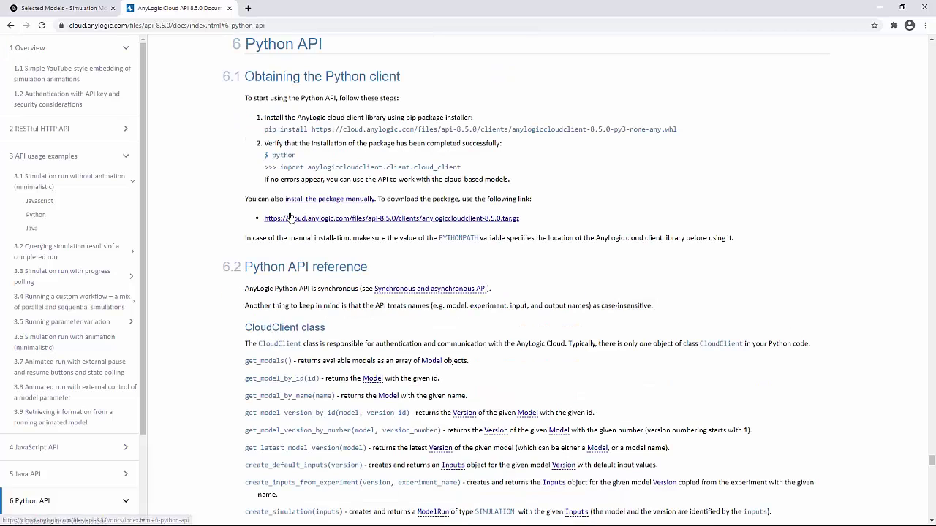
drag(265, 128, 694, 128)
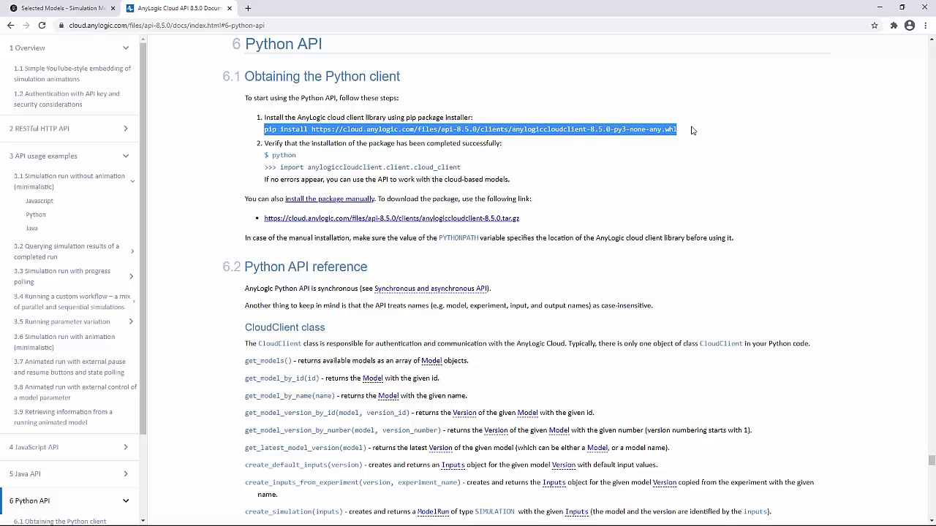
click(692, 130)
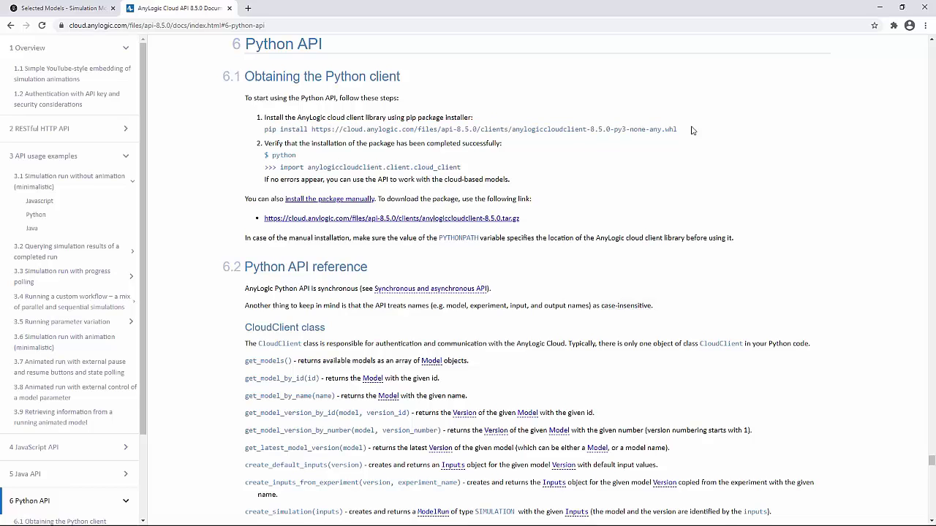
Review the Python simulation example code and the section 1.2 steps for getting an API key.
click(76, 213)
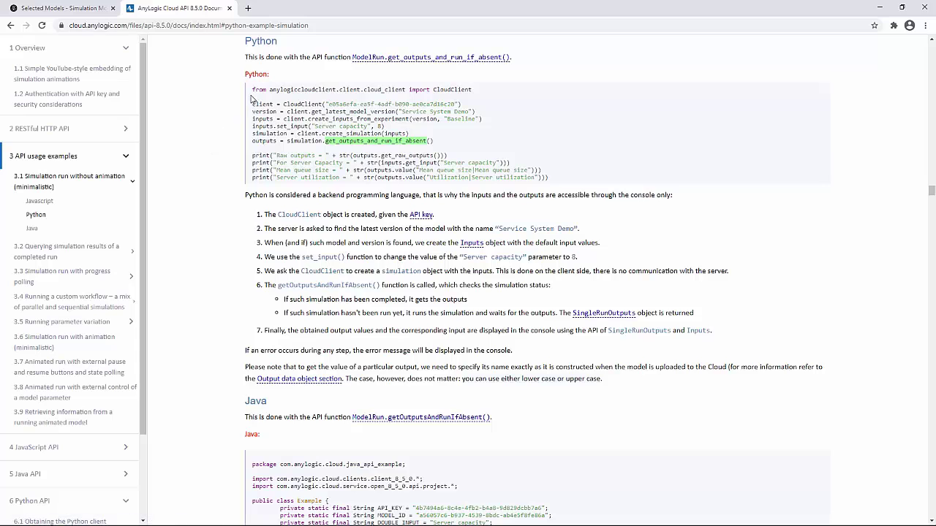
drag(252, 89, 571, 179)
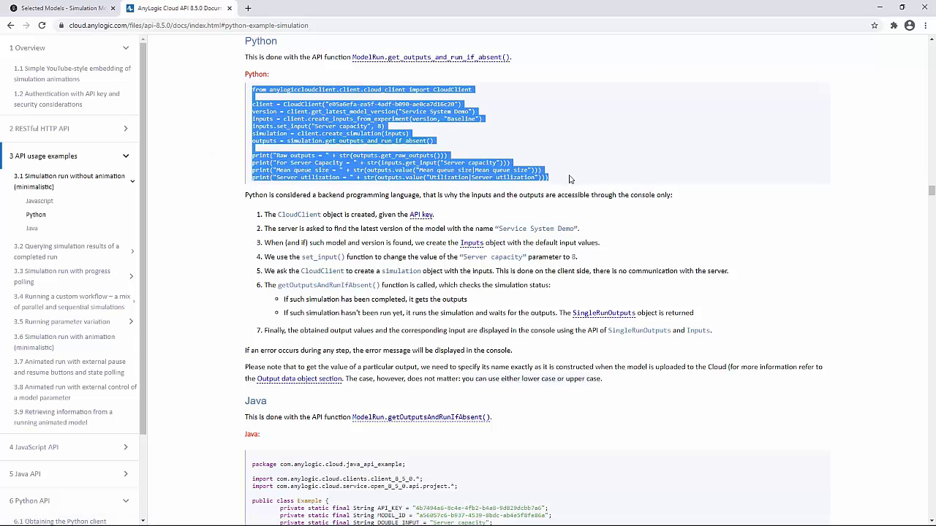
click(570, 179)
drag(328, 104, 454, 104)
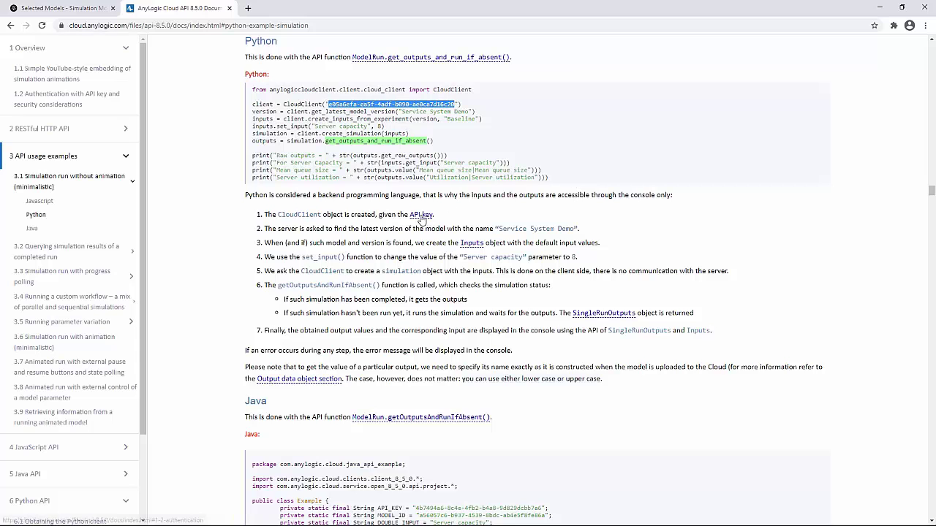
click(422, 215)
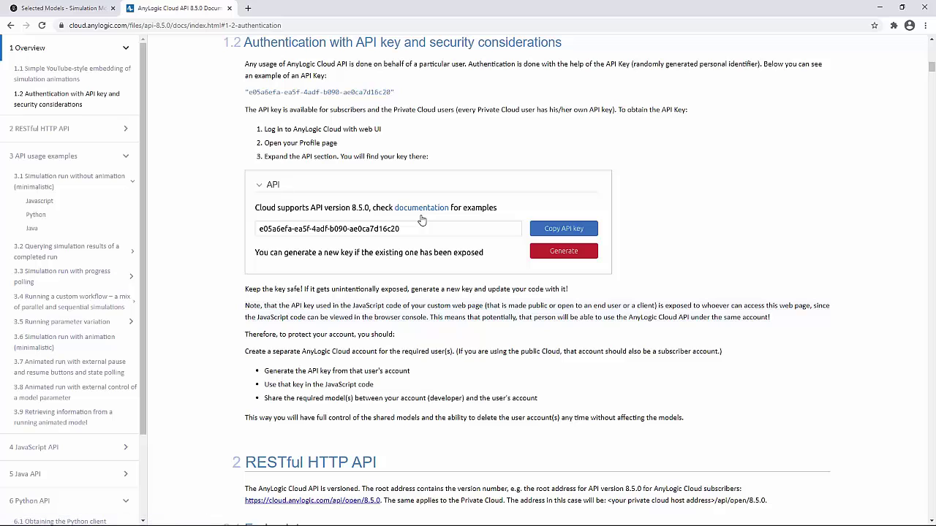
drag(261, 130, 434, 157)
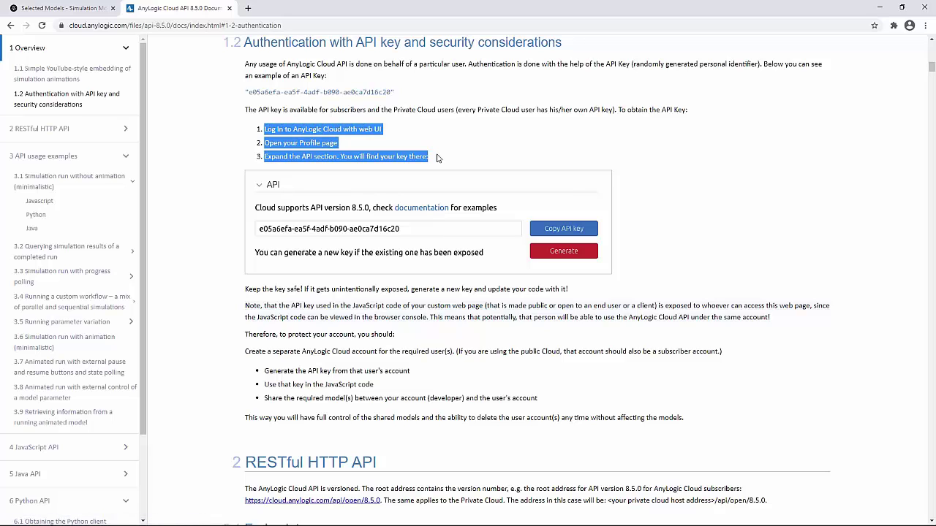
click(79, 12)
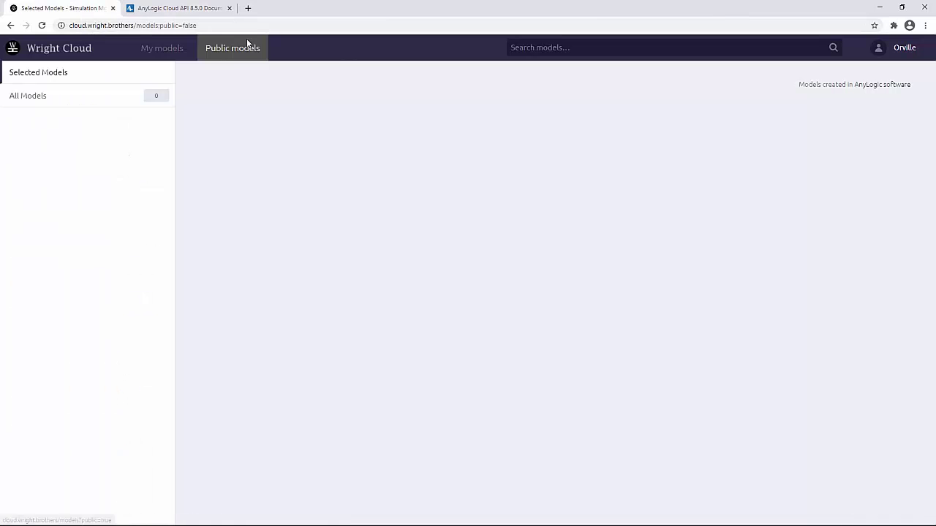
Generate a new API key on the user profile page and copy it.
click(887, 55)
click(883, 73)
scroll(490, 376, down, 2)
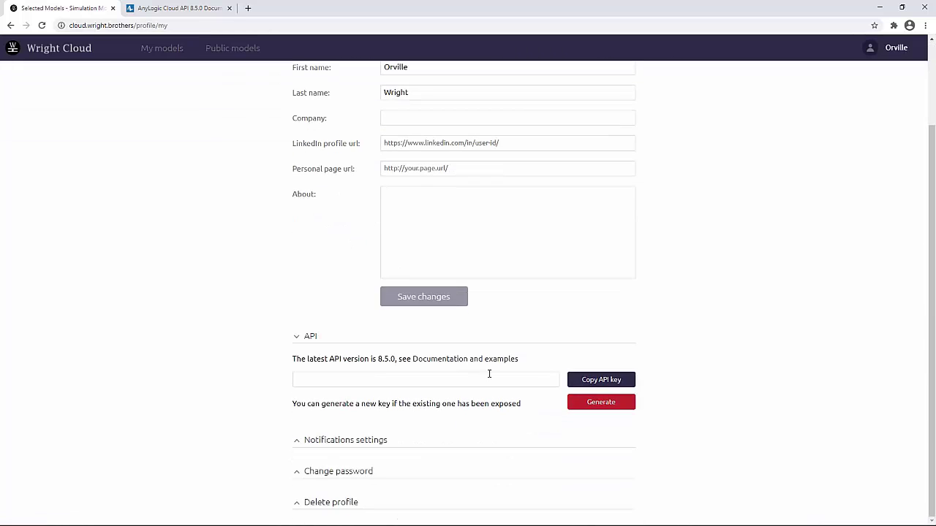
click(599, 404)
drag(443, 379, 276, 386)
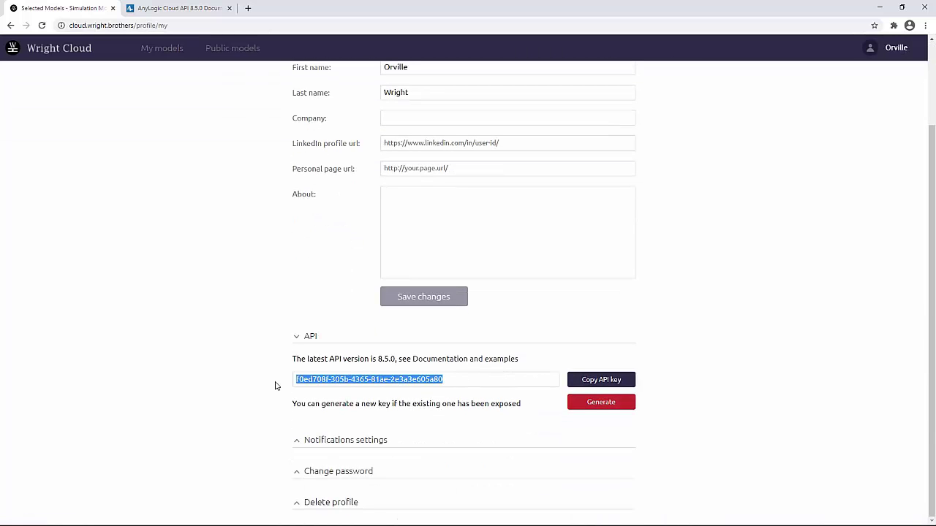
click(613, 381)
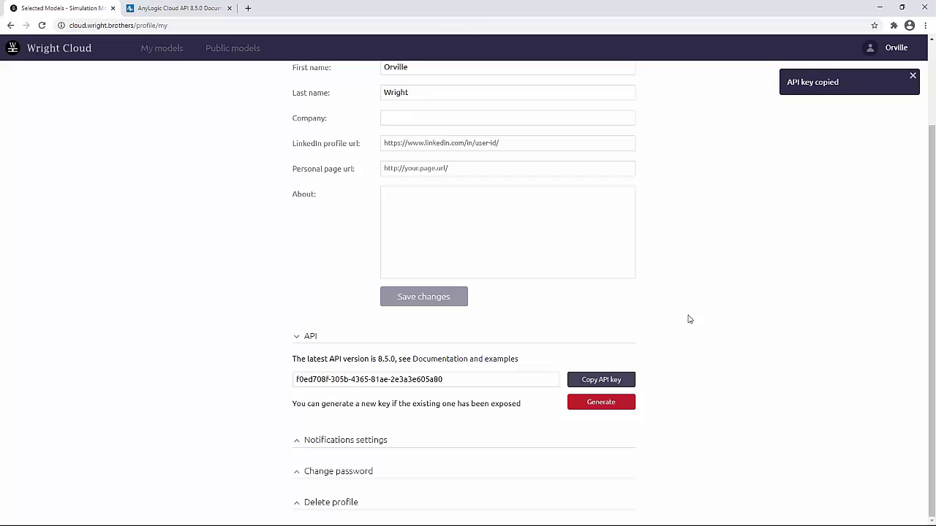
Paste the API key into the empty quotes on line 3 of the script.
click(879, 8)
click(118, 70)
key(ctrl+v)
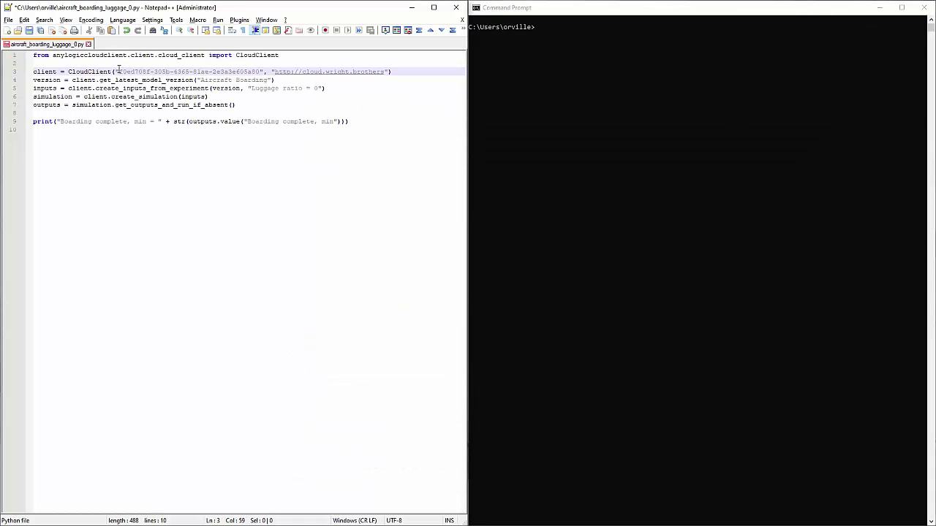
Save aircraft_boarding_luggage_0.py with the new API key.
drag(270, 72, 392, 71)
click(251, 80)
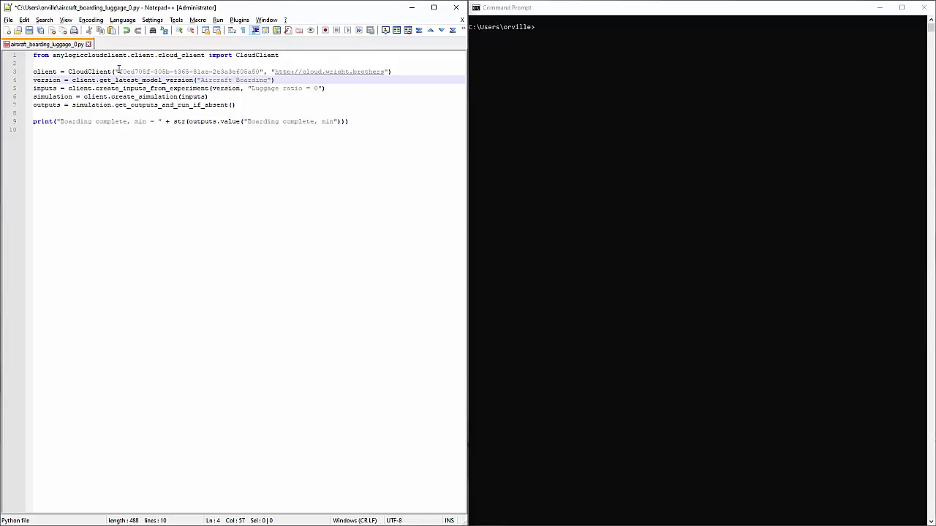
key(ctrl+s)
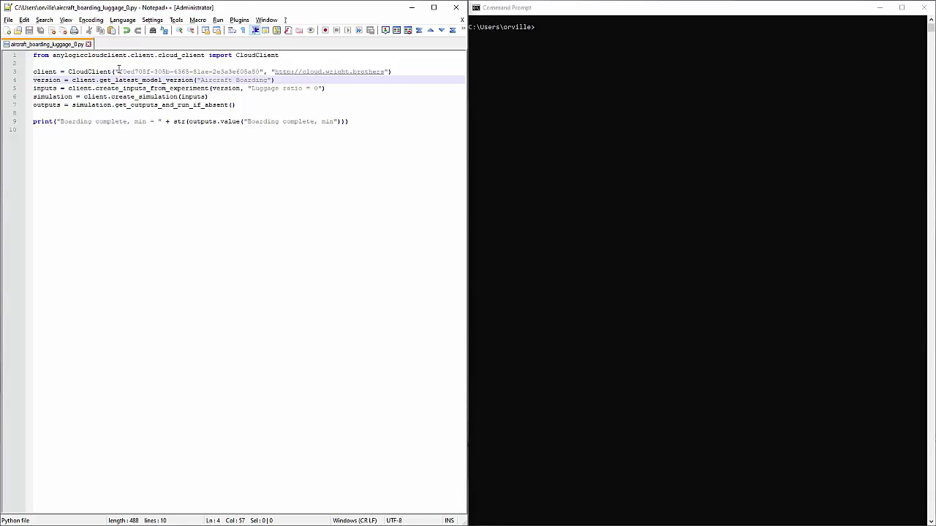
Run python aircraft_boarding_luggage_0.py in Command Prompt, printing a boarding time of 9.395.
click(547, 30)
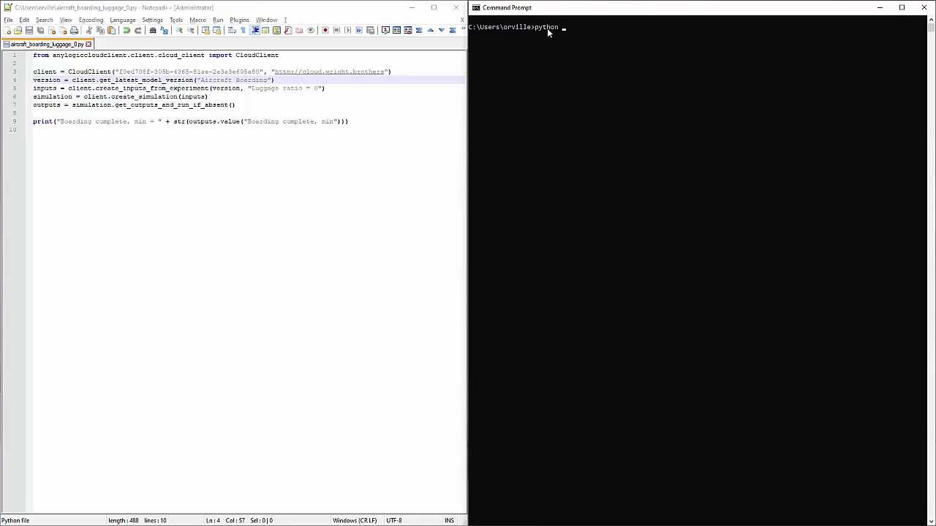
text(python aircraft_boarding_luggage_0.py)
key(Return)
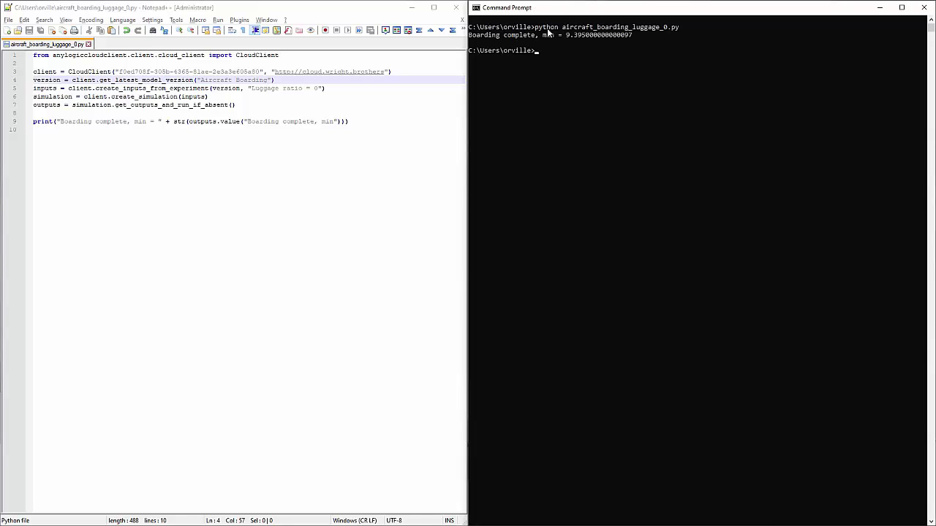
drag(566, 35, 635, 38)
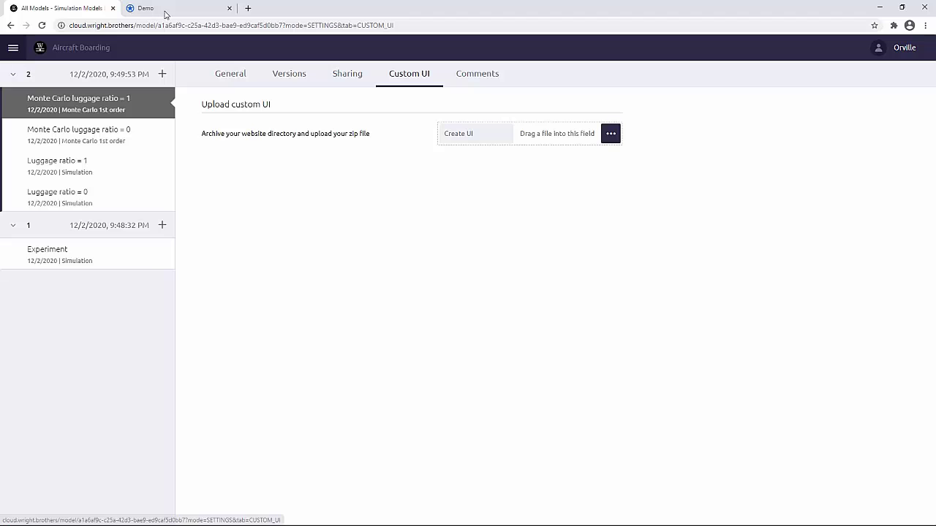
On the Demo page, read the Transporters Moving in Free Space User's Manual, then start the demo.
click(165, 8)
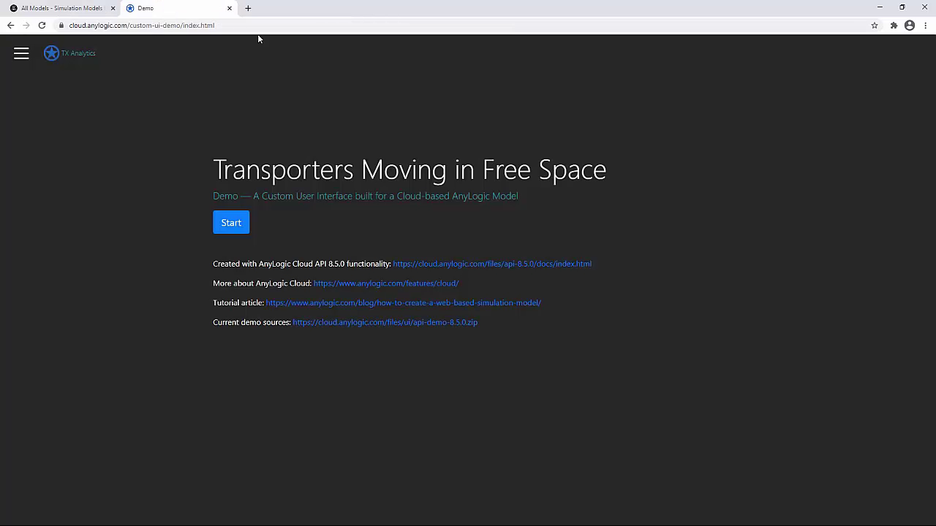
drag(230, 24, 40, 30)
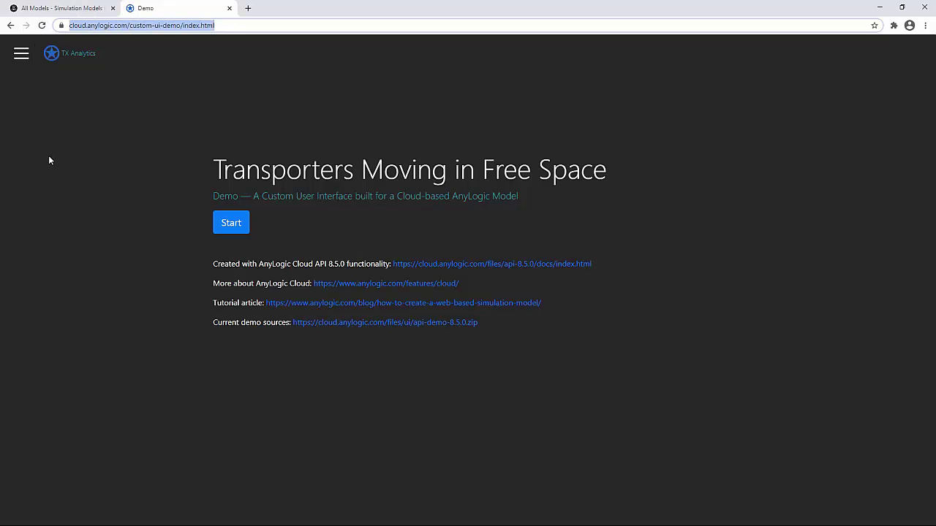
click(27, 65)
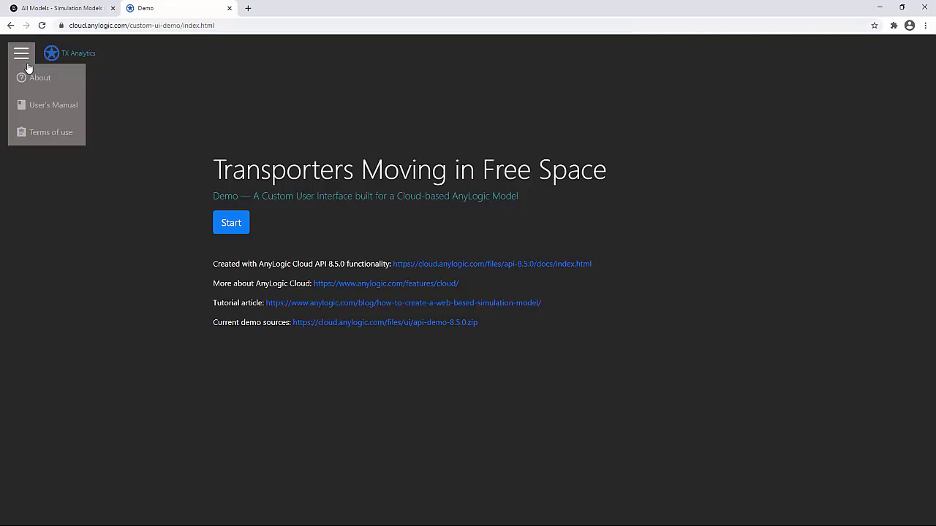
click(45, 106)
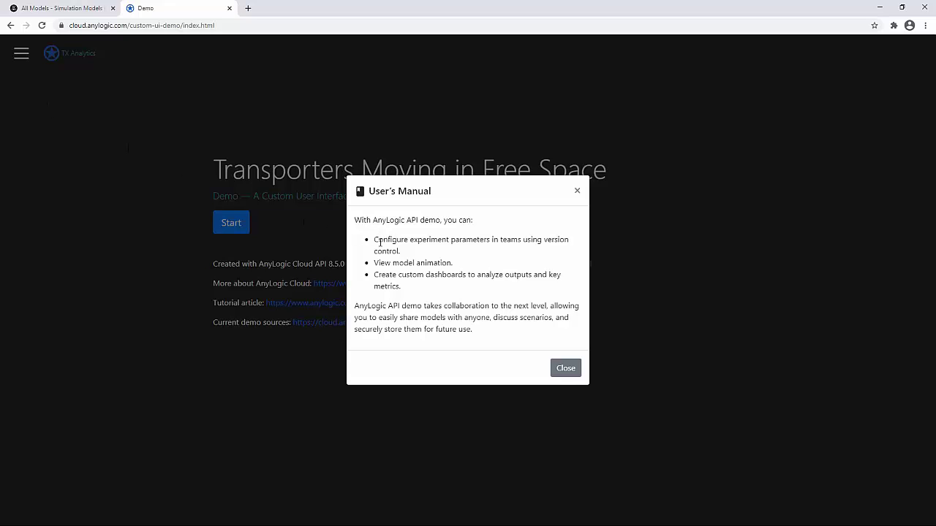
click(231, 218)
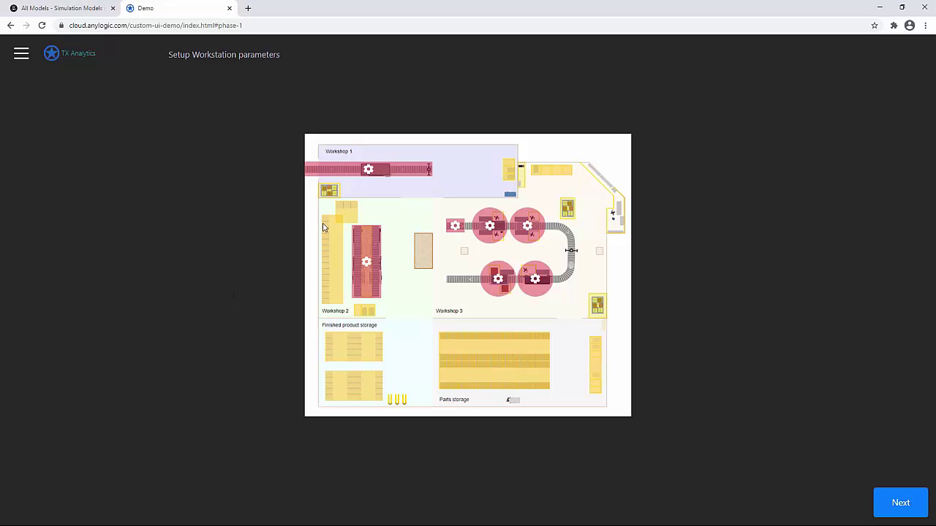
Set Workshop 1 conveyor speed to 2 and cycle time to 2.
click(367, 168)
double_click(250, 151)
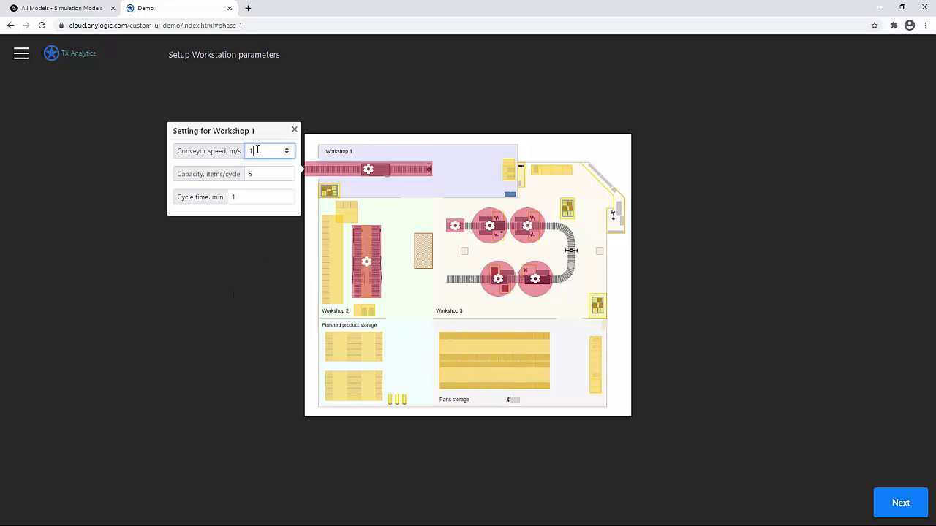
text(2)
double_click(227, 197)
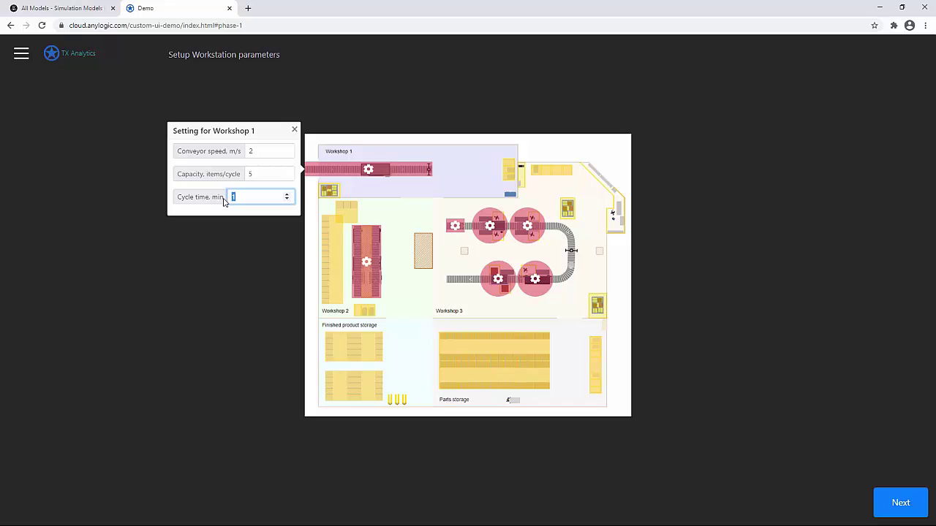
text(2)
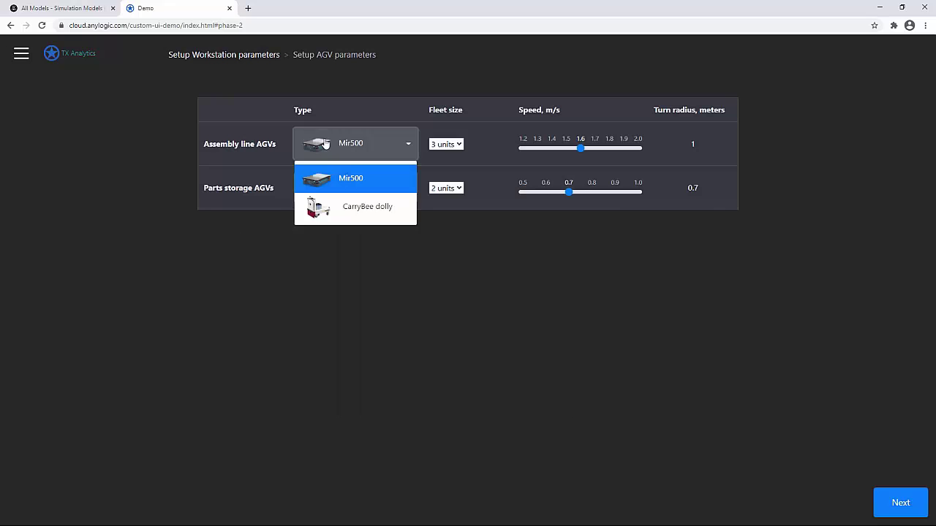
Give the assembly-line AGVs CarryBee dollies at speed 0.9 and continue.
click(351, 212)
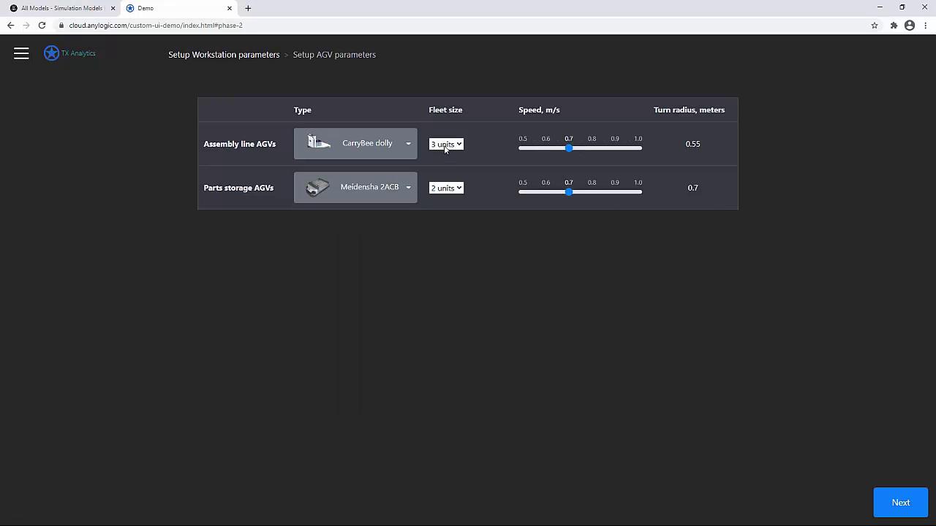
drag(572, 151, 613, 153)
click(898, 492)
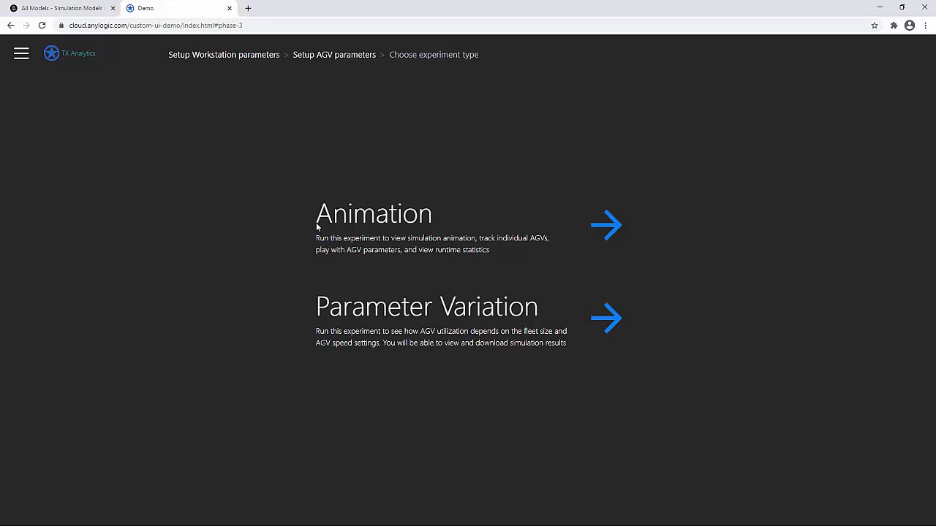
Play the Animation experiment, then raise AGV fleet size to 5 and speed to 1.0.
click(370, 223)
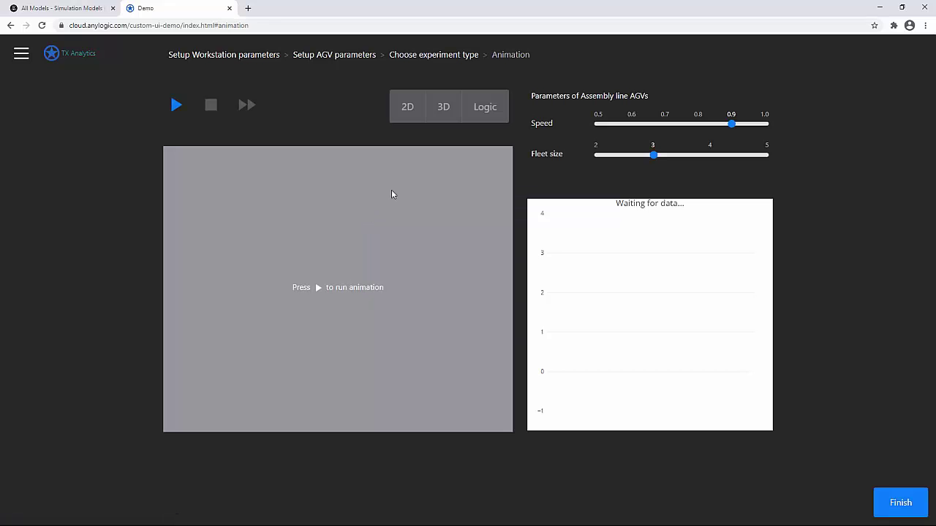
click(176, 105)
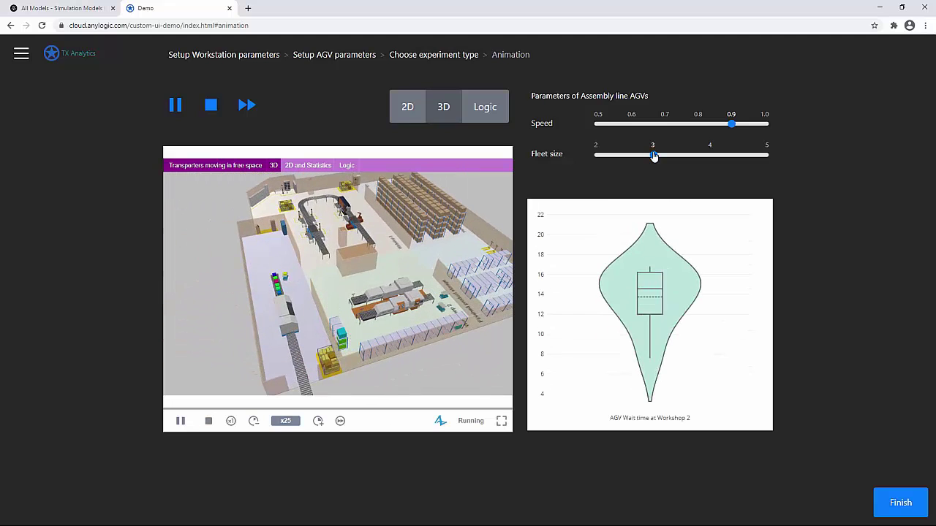
drag(653, 156, 781, 157)
drag(731, 125, 770, 129)
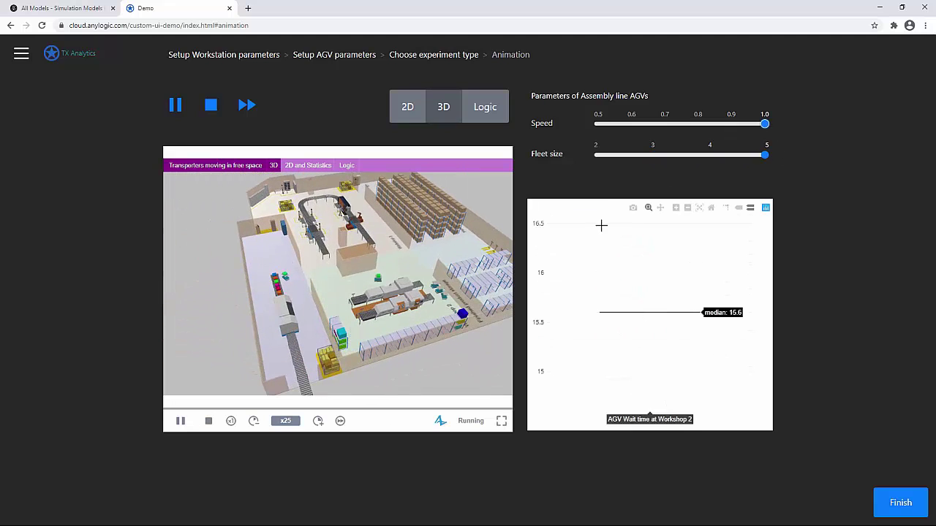